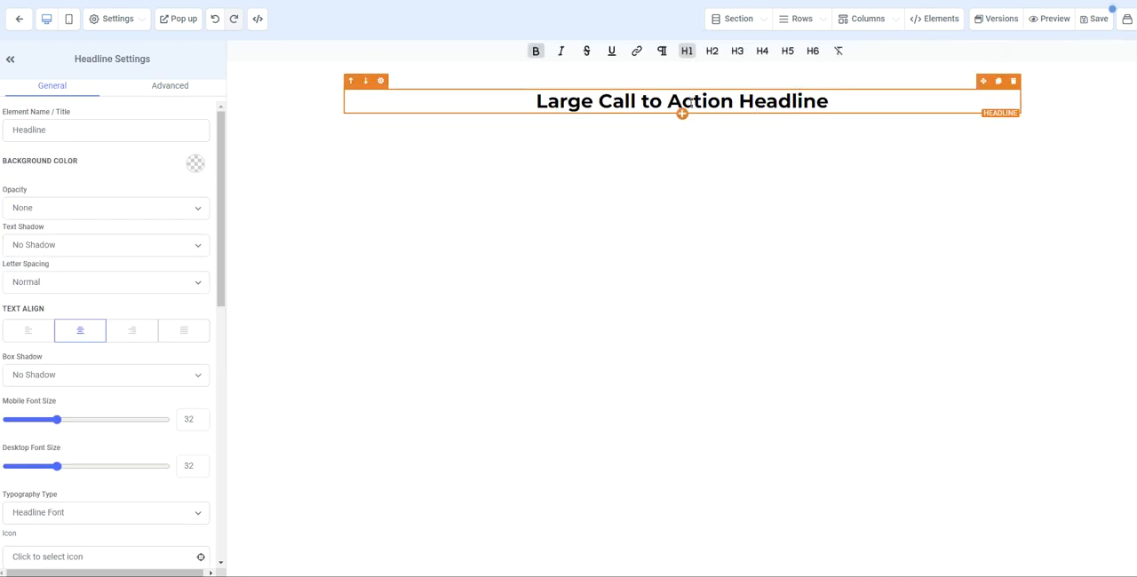
- Replace the placeholder headline text on the page with "Welcome to Our Website!"
{"action": "triple_click", "coordinate": [693, 98]}
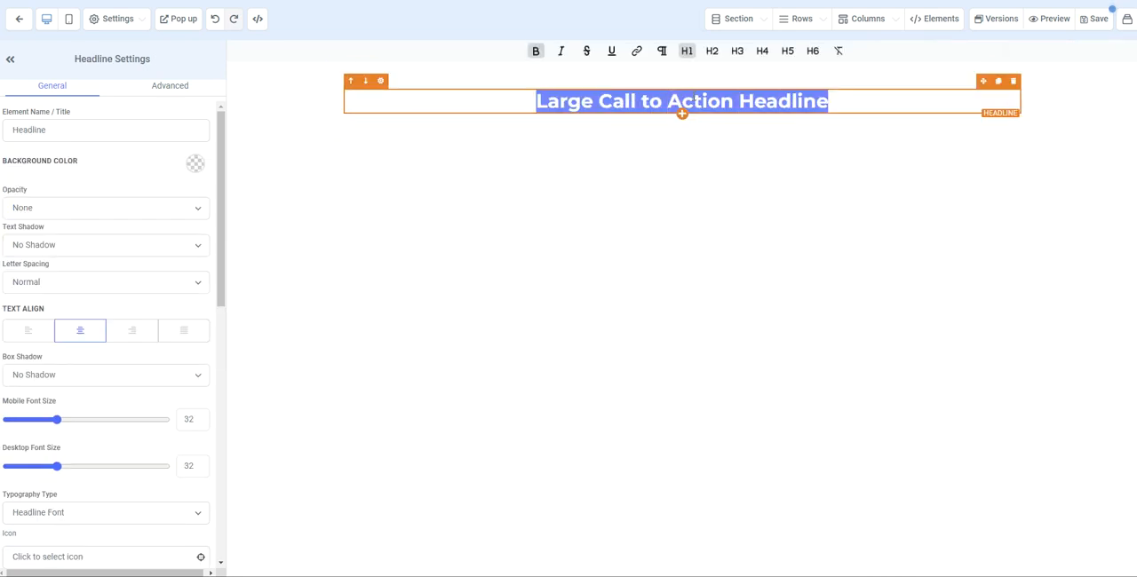
{"action": "type", "text": "We"}
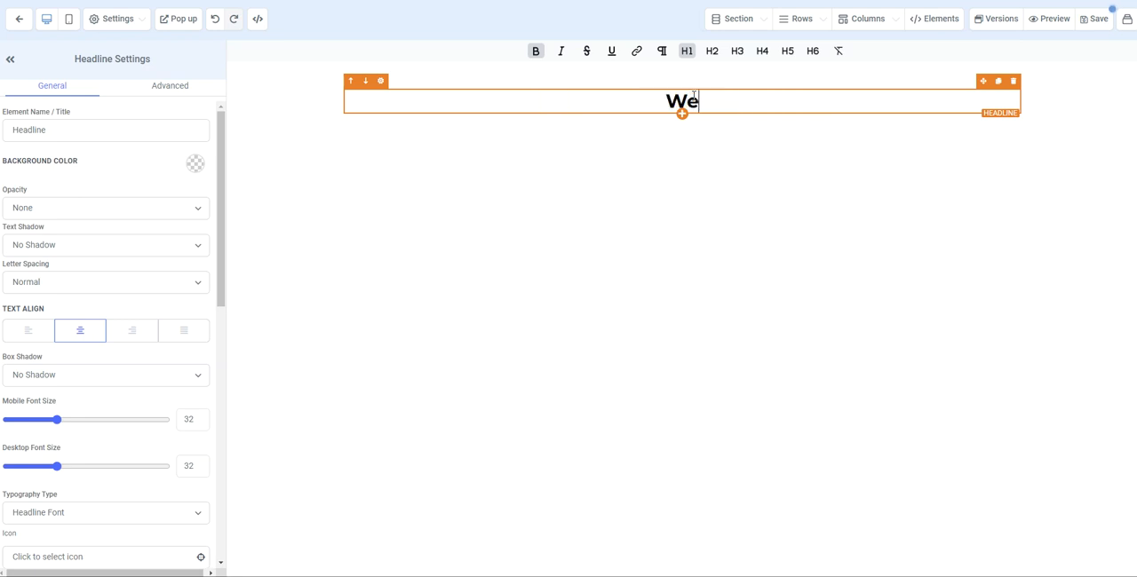
{"action": "type", "text": "lcome "}
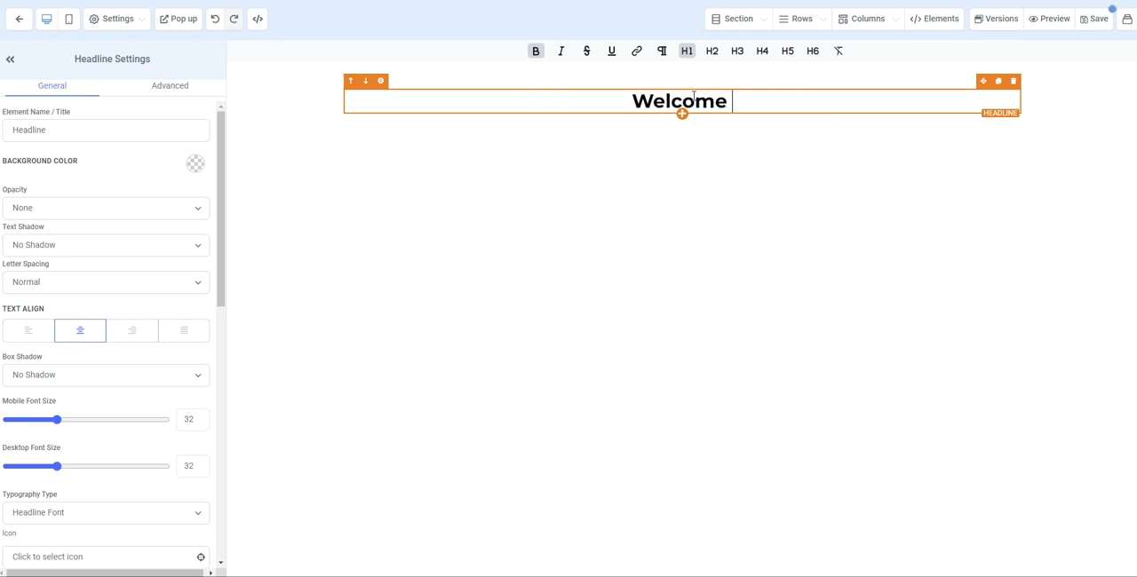
{"action": "type", "text": "to Our"}
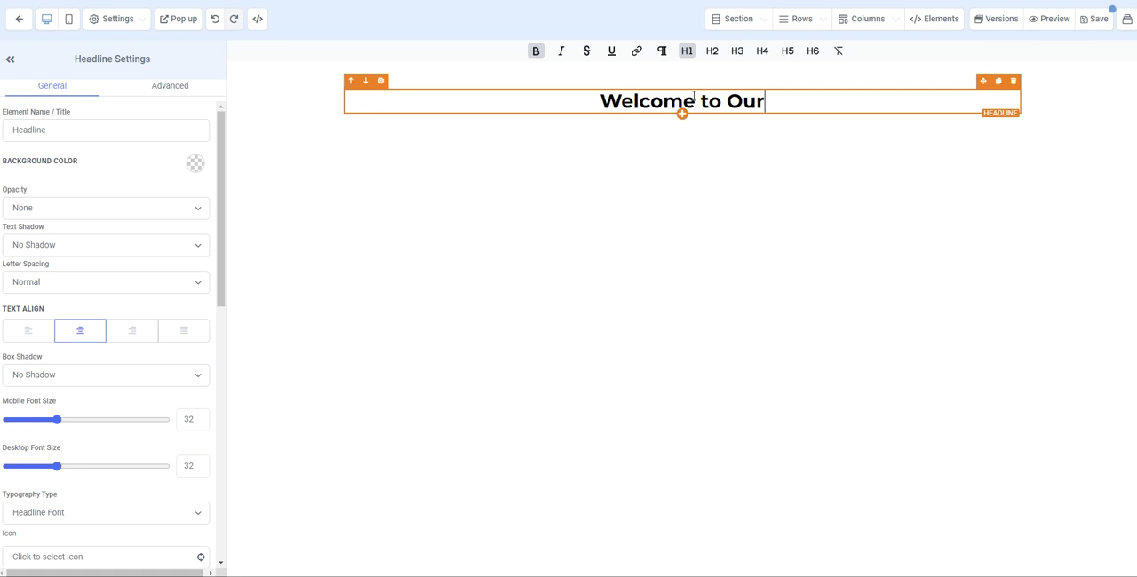
{"action": "type", "text": " Webi"}
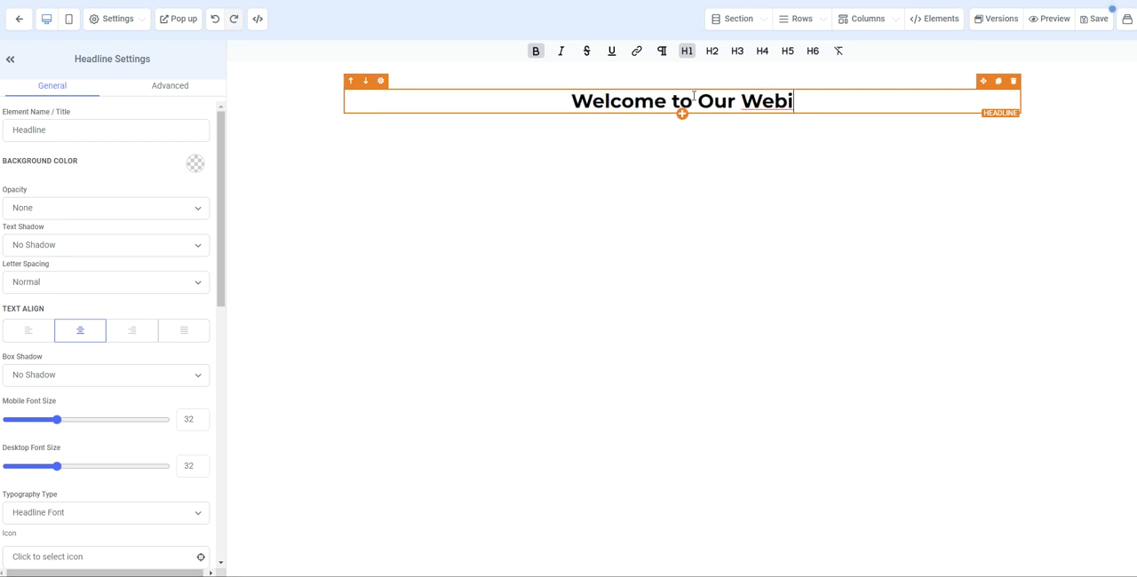
{"action": "key", "text": "BackSpace"}
{"action": "type", "text": "site!"}
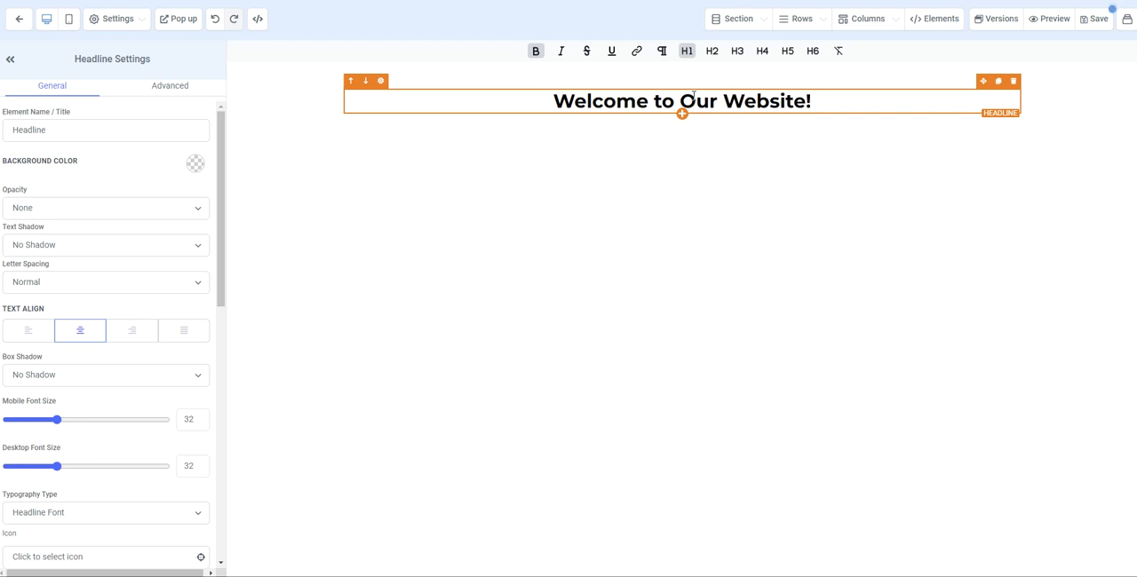
- Rename the headline element's title to "Welcome to Our Website"
{"action": "left_click", "coordinate": [15, 130]}
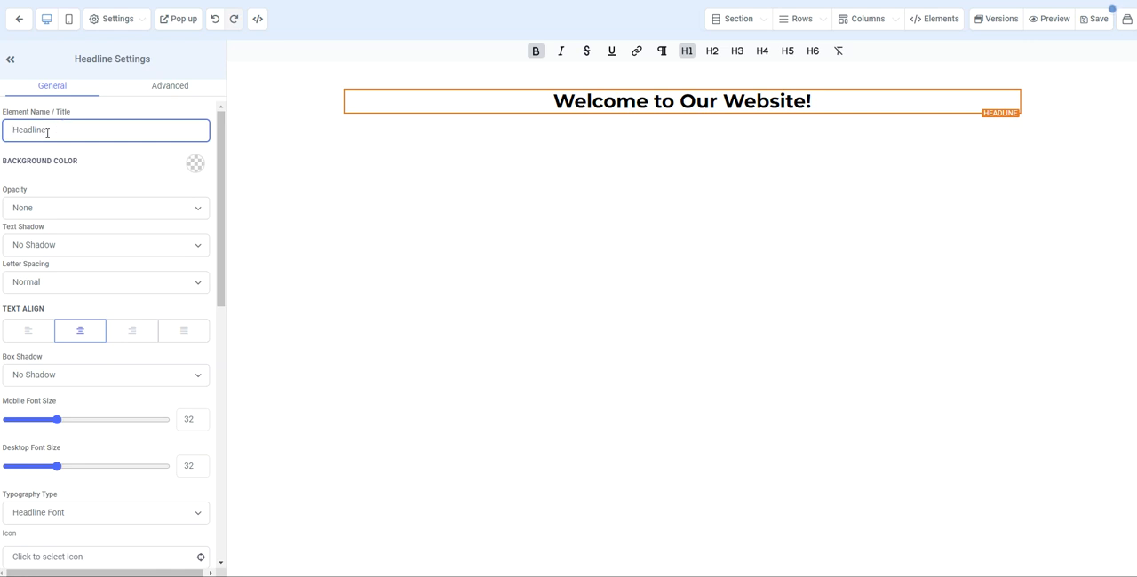
{"action": "double_click", "coordinate": [29, 130]}
{"action": "type", "text": "Wesite"}
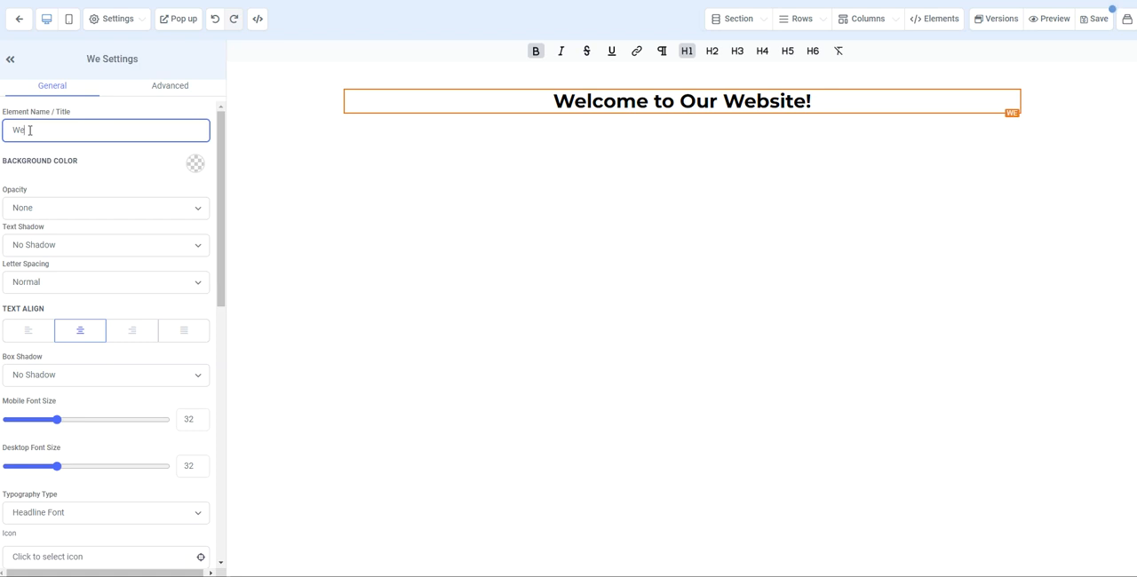
{"action": "key", "text": "BackSpace"}
{"action": "key", "text": "BackSpace"}
{"action": "key", "text": "BackSpace"}
{"action": "key", "text": "BackSpace"}
{"action": "key", "text": "BackSpace"}
{"action": "key", "text": "BackSpace"}
{"action": "type", "text": "Welcome to Our"}
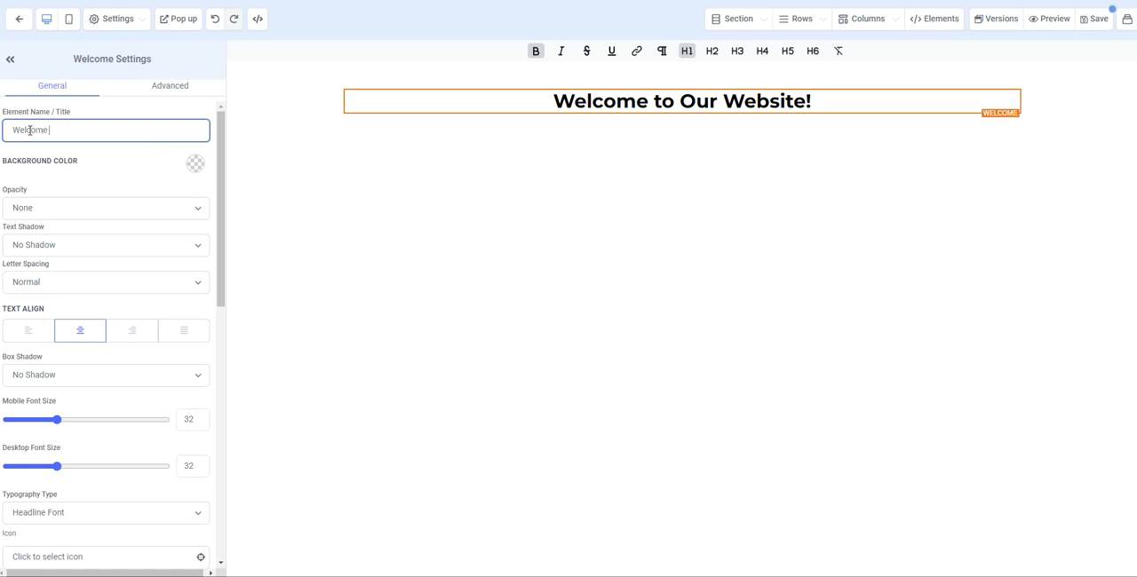
{"action": "type", "text": " We"}
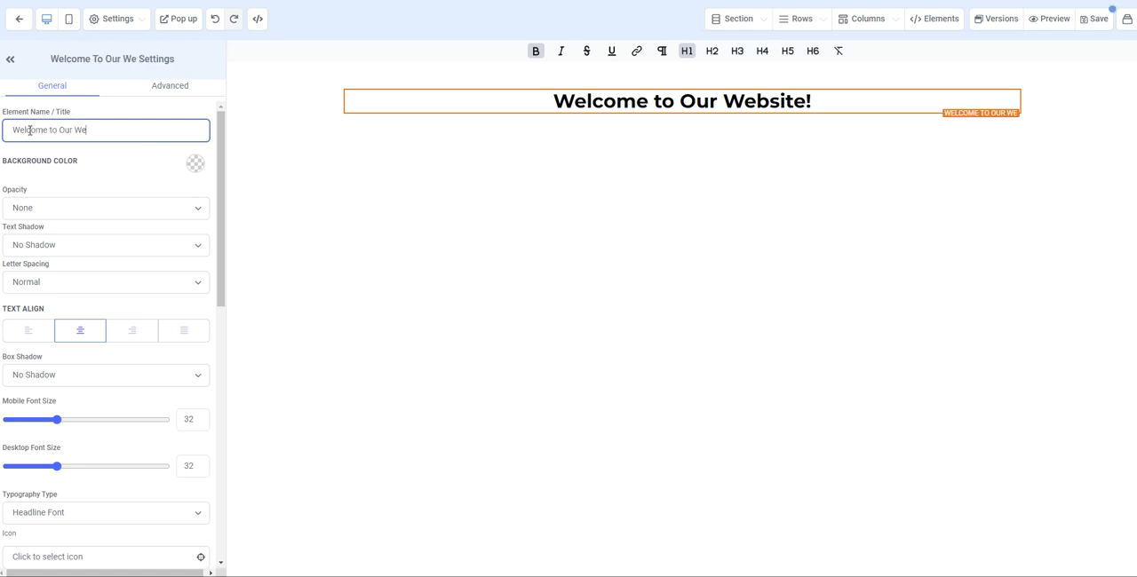
{"action": "type", "text": "bsite"}
{"action": "left_click", "coordinate": [170, 181]}
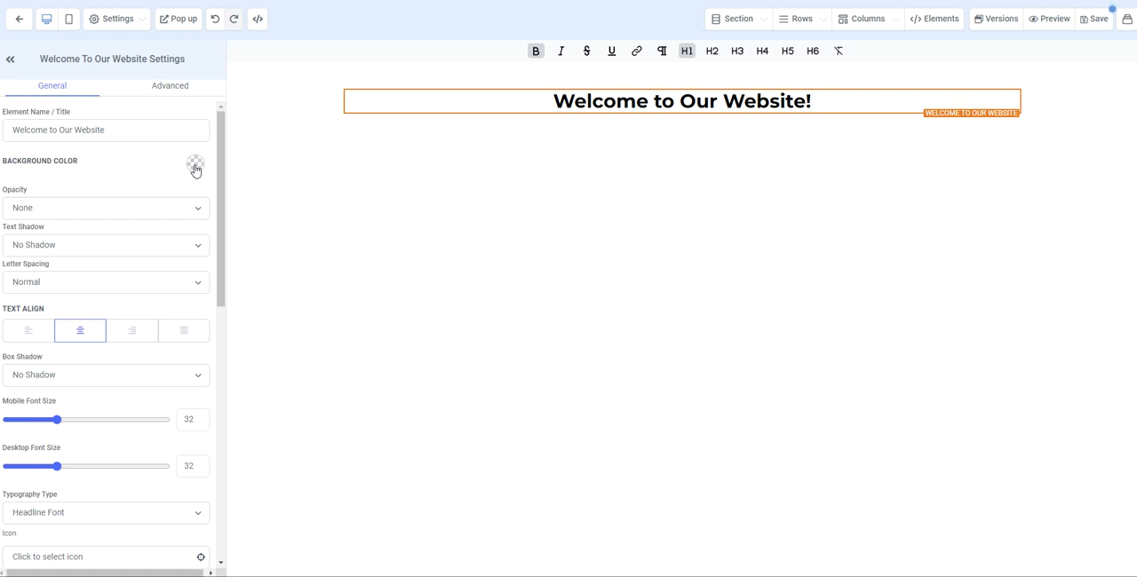
- Try orange and light grey backgrounds on the headline and return the background color to transparent
{"action": "left_click", "coordinate": [197, 172]}
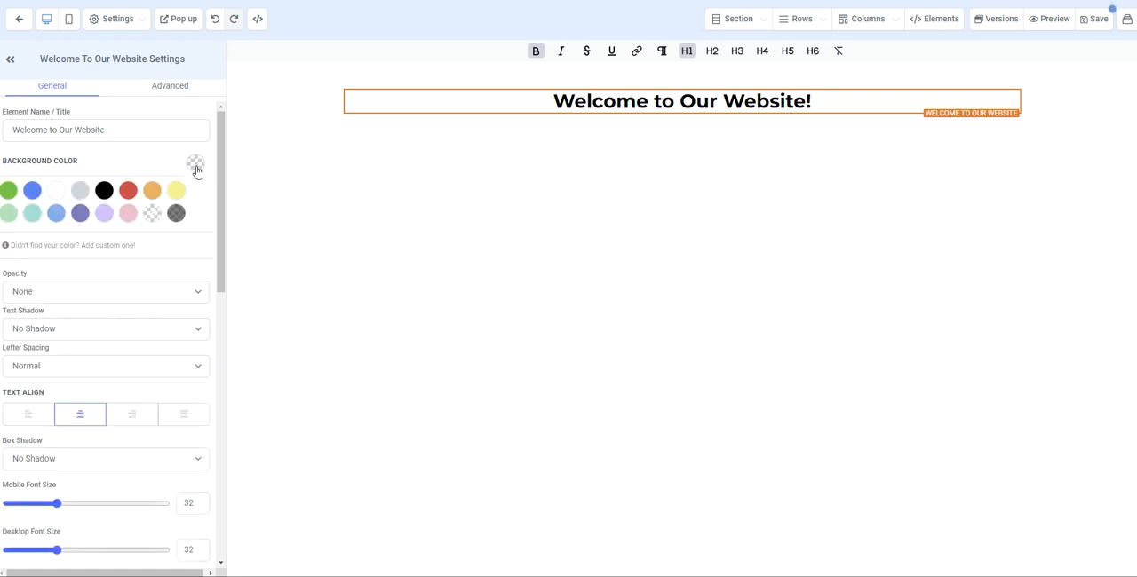
{"action": "left_click", "coordinate": [150, 191]}
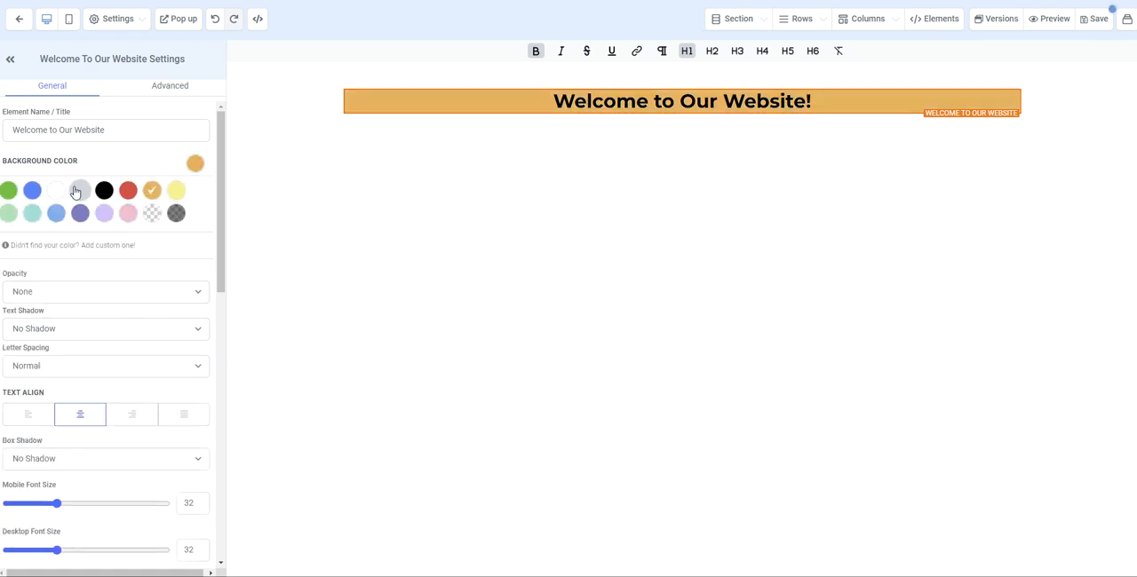
{"action": "left_click", "coordinate": [78, 191]}
{"action": "left_click", "coordinate": [79, 246]}
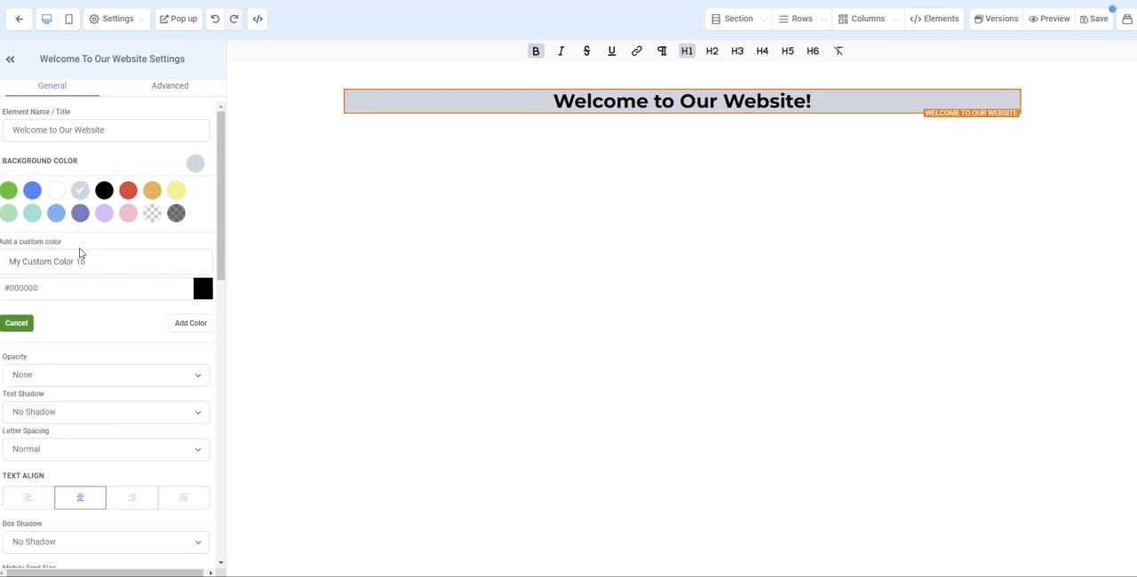
{"action": "left_click", "coordinate": [154, 215]}
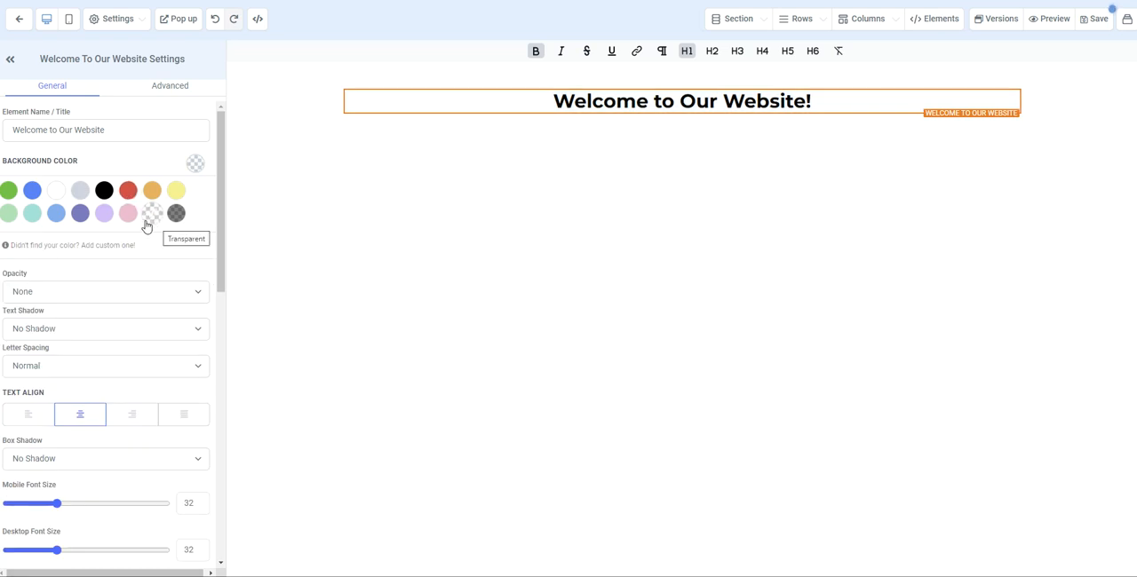
- Try the Heavy Fade opacity on the headline and set the opacity back to None
{"action": "scroll", "coordinate": [166, 245], "scroll_direction": "down", "scroll_amount": 1}
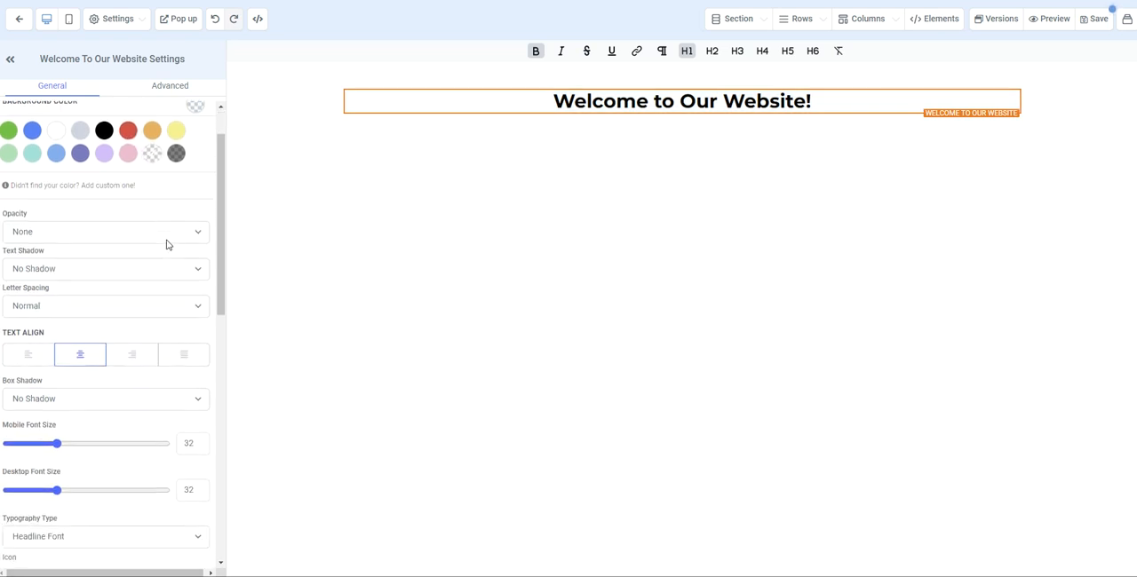
{"action": "left_click", "coordinate": [150, 233]}
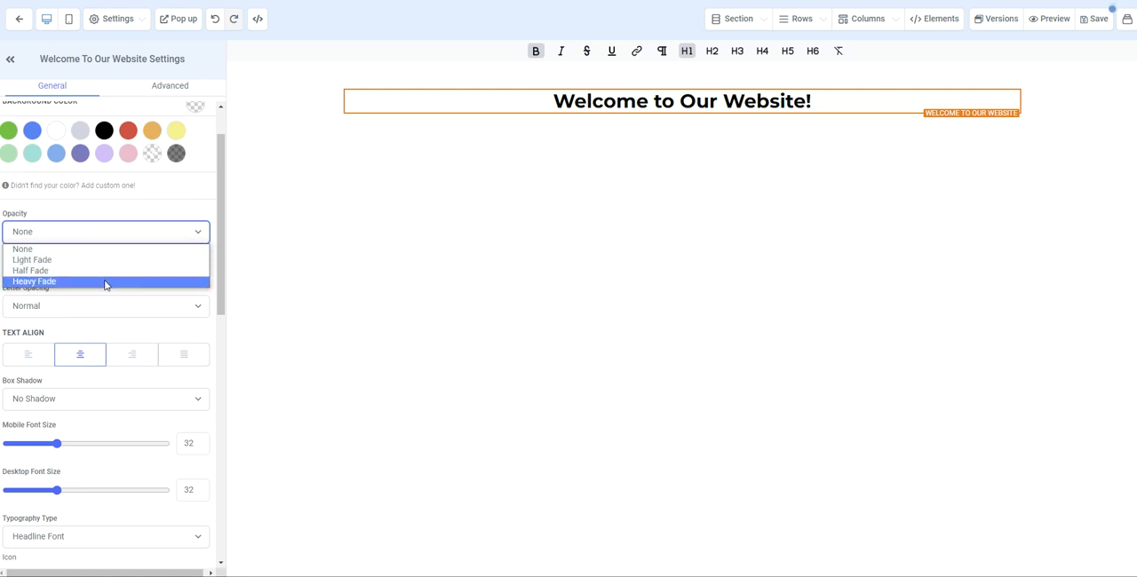
{"action": "left_click", "coordinate": [107, 281]}
{"action": "left_click", "coordinate": [122, 236]}
{"action": "left_click", "coordinate": [112, 249]}
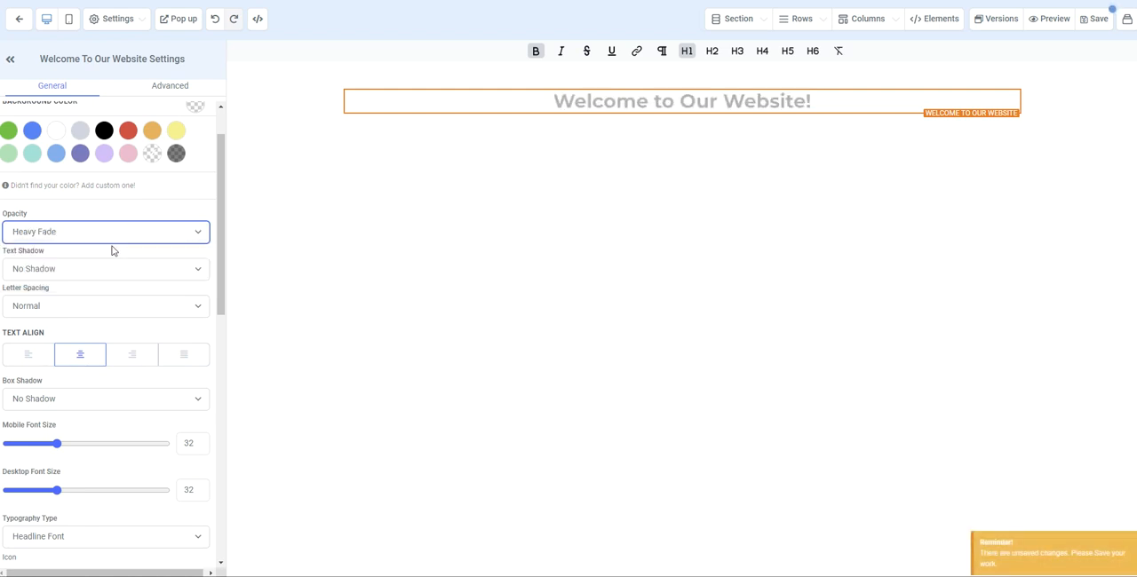
- Try the Strong Shadow and Light Fade text shadows on the headline and reset it to No Shadow
{"action": "left_click", "coordinate": [111, 274]}
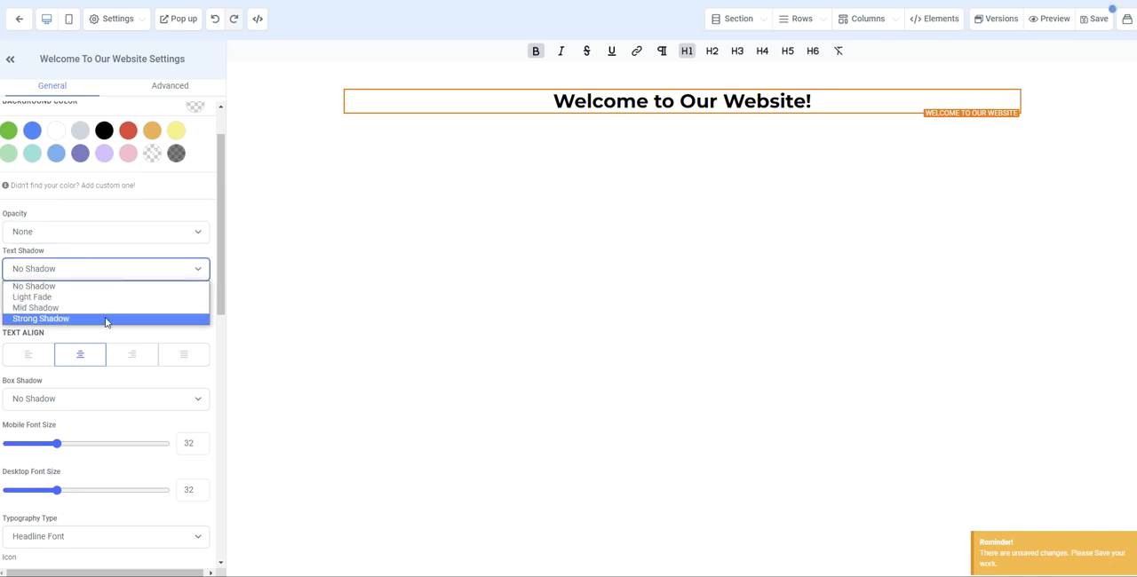
{"action": "left_click", "coordinate": [106, 318]}
{"action": "left_click", "coordinate": [106, 270]}
{"action": "left_click", "coordinate": [102, 300]}
{"action": "left_click", "coordinate": [125, 271]}
{"action": "left_click", "coordinate": [115, 287]}
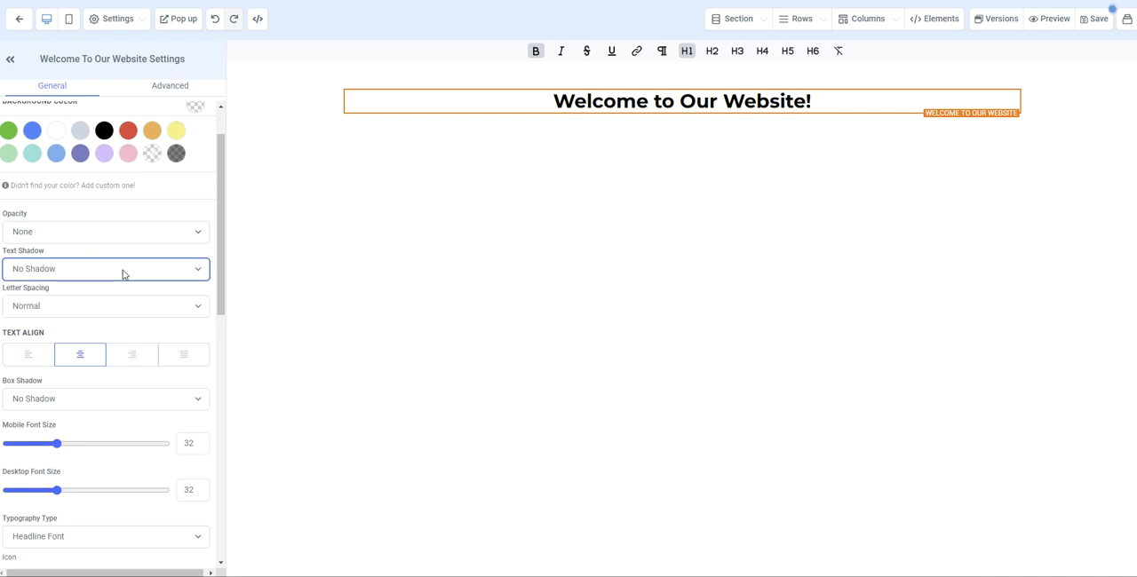
- Try headline letter spacings of 1px, 2px and 3px and reset the spacing to Normal
{"action": "scroll", "coordinate": [125, 266], "scroll_direction": "down", "scroll_amount": 1}
{"action": "left_click", "coordinate": [126, 248]}
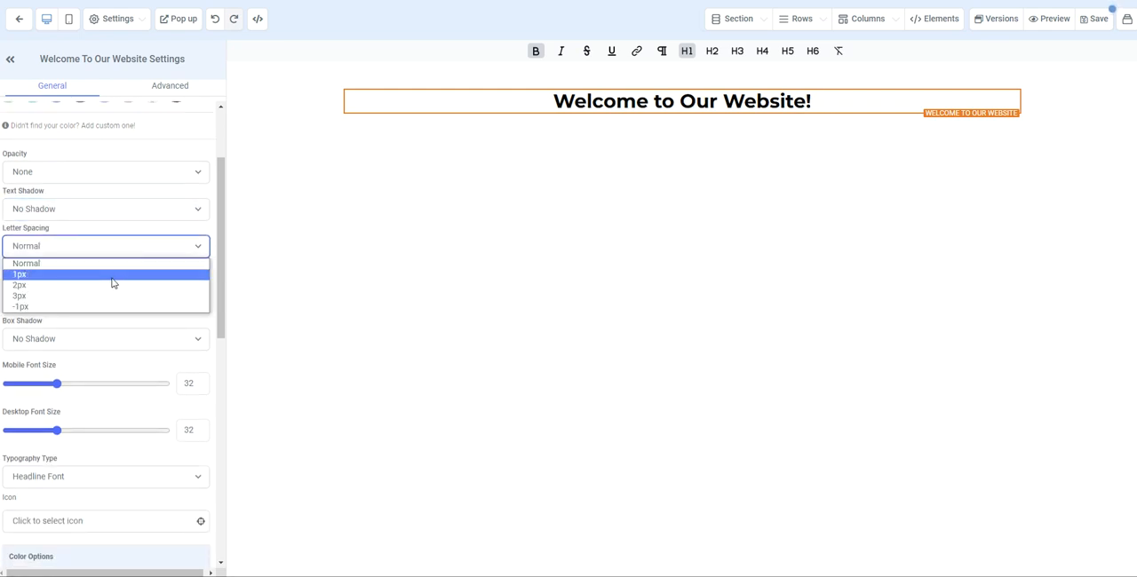
{"action": "left_click", "coordinate": [112, 276]}
{"action": "left_click", "coordinate": [122, 251]}
{"action": "left_click", "coordinate": [101, 285]}
{"action": "left_click", "coordinate": [112, 250]}
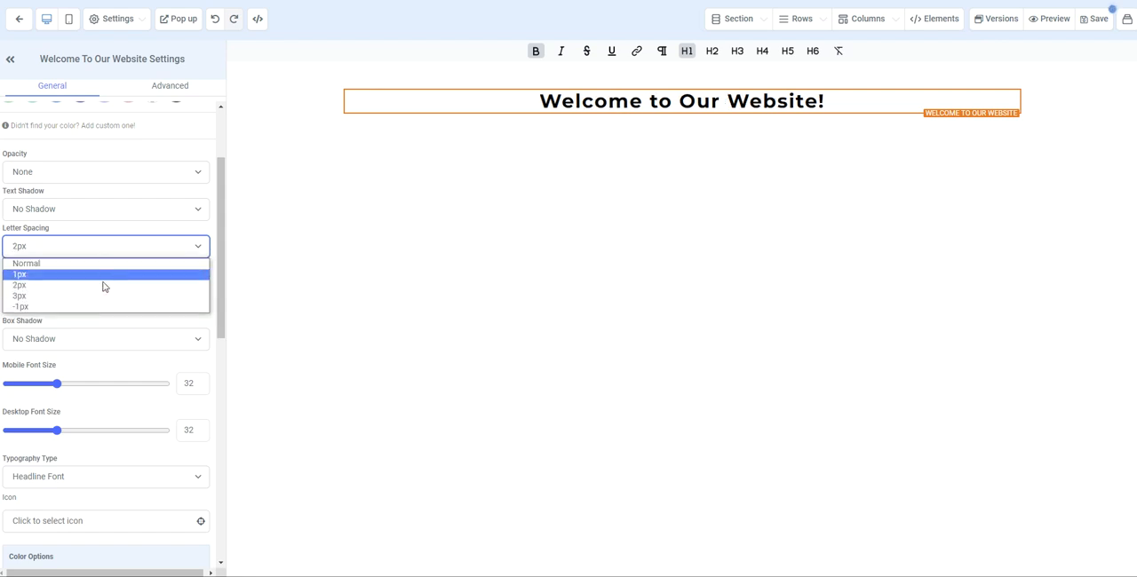
{"action": "left_click", "coordinate": [100, 296]}
{"action": "left_click", "coordinate": [107, 250]}
{"action": "left_click", "coordinate": [102, 264]}
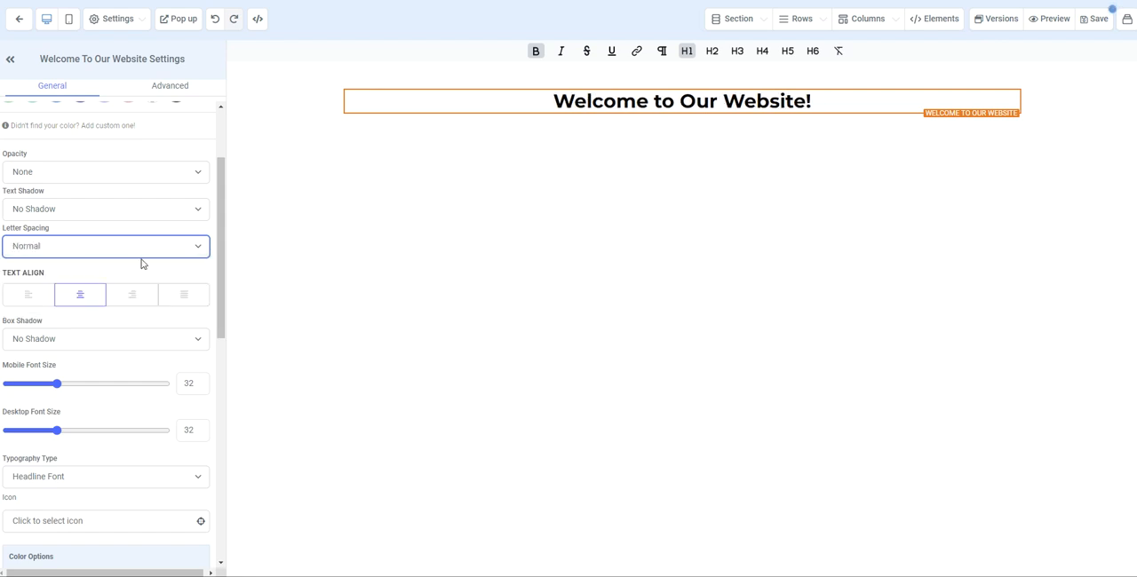
- Try left and right text alignment on the headline and return it to centered
{"action": "scroll", "coordinate": [137, 262], "scroll_direction": "down", "scroll_amount": 1}
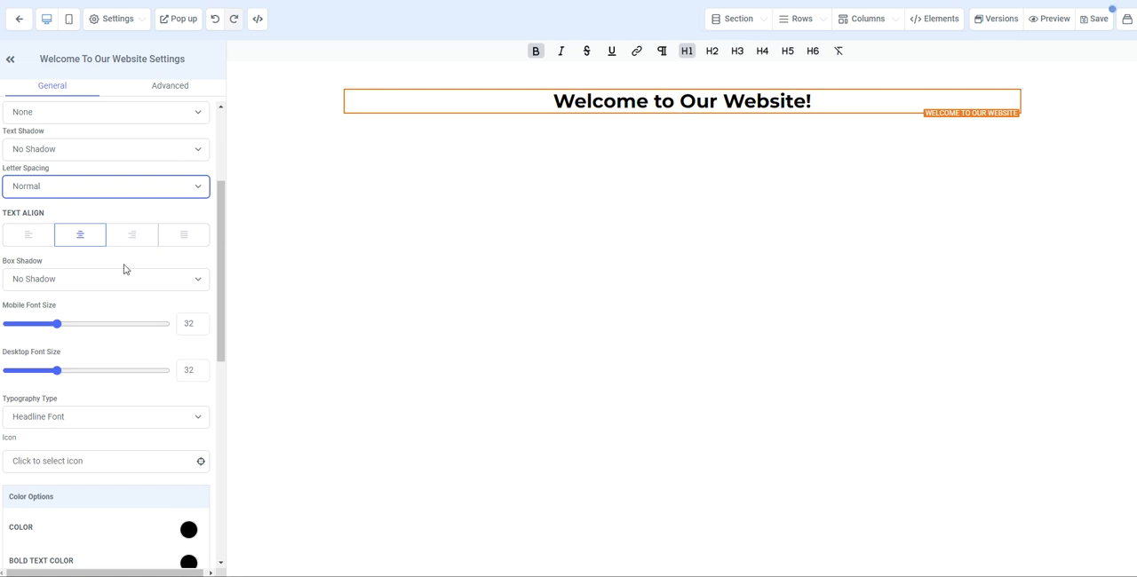
{"action": "left_click", "coordinate": [28, 235]}
{"action": "left_click", "coordinate": [80, 238]}
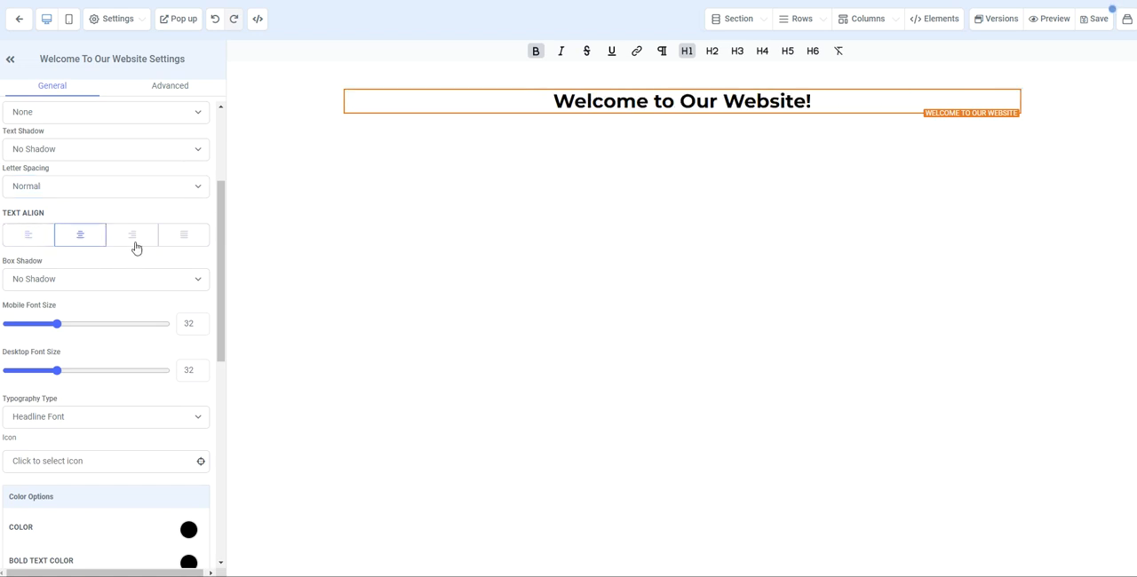
{"action": "left_click", "coordinate": [131, 235]}
{"action": "left_click", "coordinate": [75, 234]}
- Try the 40% Drop Shadow and 40% Inner Shadow box shadows on the headline and reset to No Shadow
{"action": "scroll", "coordinate": [100, 263], "scroll_direction": "down", "scroll_amount": 1}
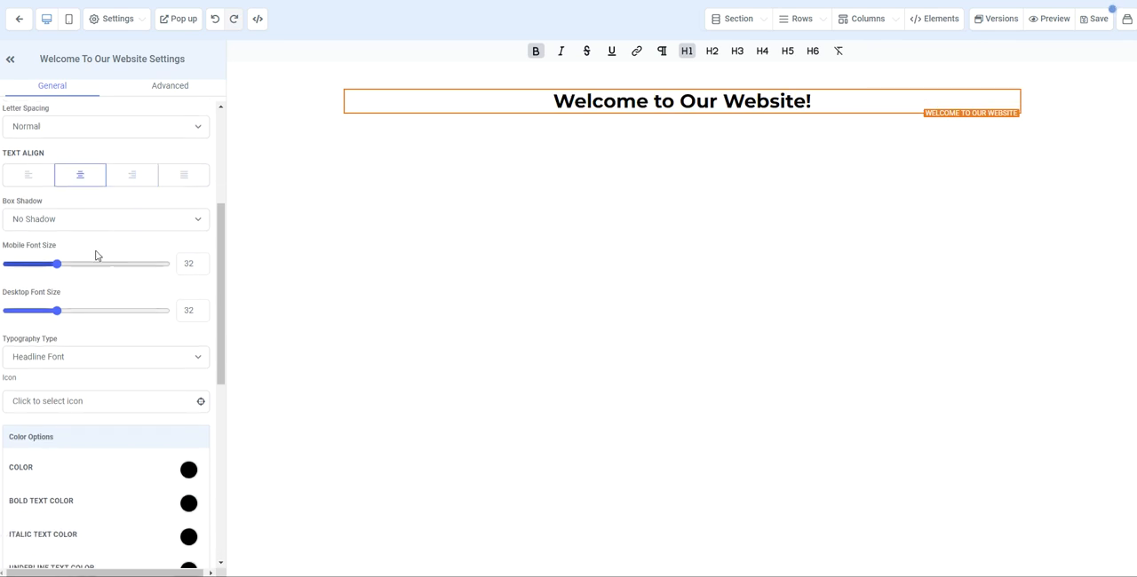
{"action": "left_click", "coordinate": [100, 222]}
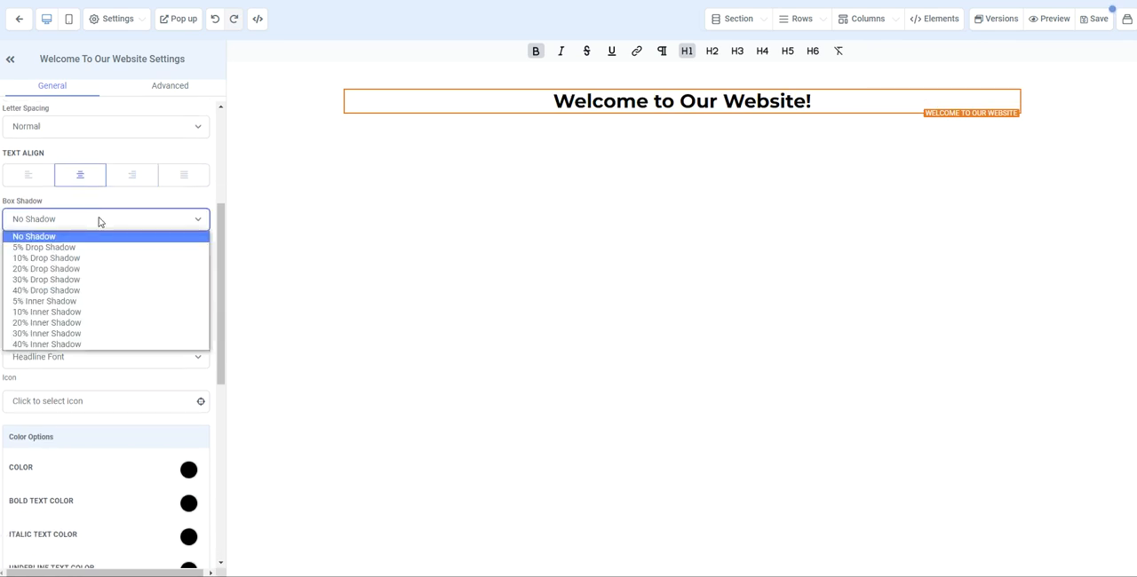
{"action": "left_click", "coordinate": [80, 291]}
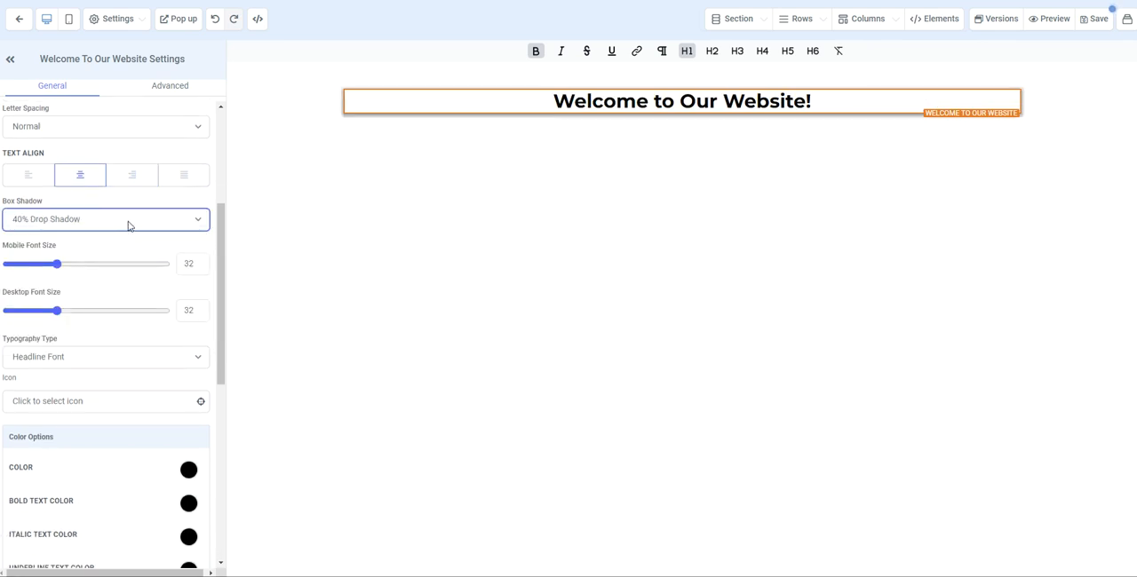
{"action": "left_click", "coordinate": [127, 223]}
{"action": "left_click", "coordinate": [79, 351]}
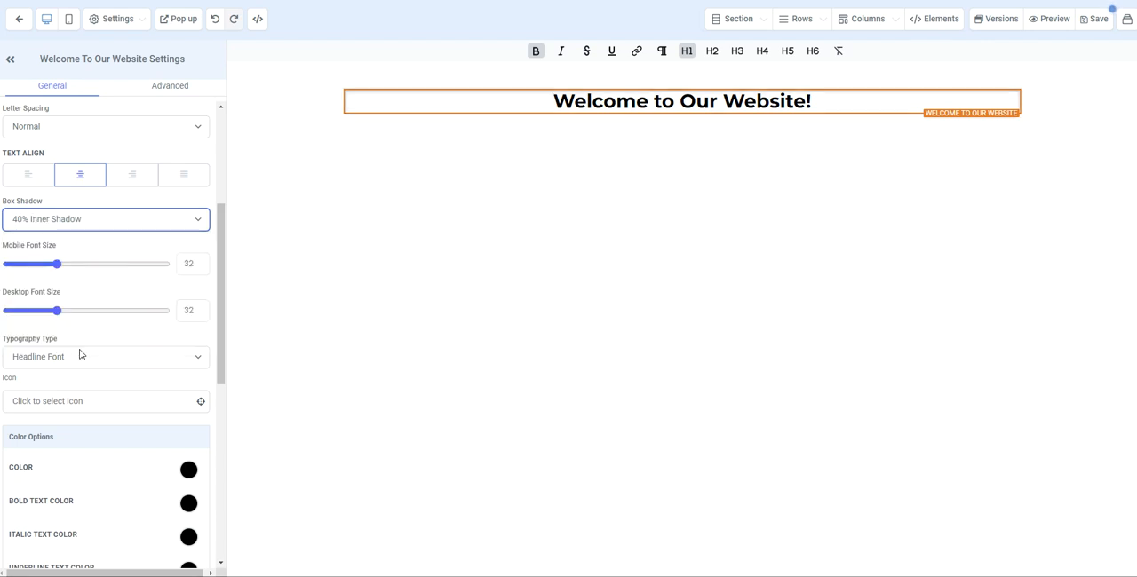
{"action": "left_click", "coordinate": [110, 230]}
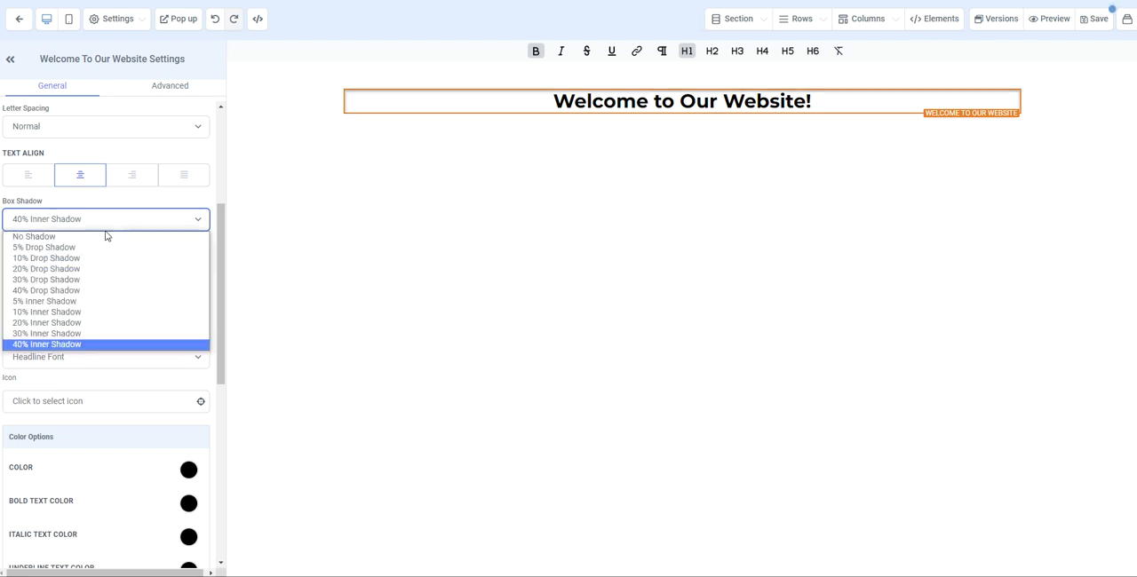
{"action": "left_click", "coordinate": [87, 242]}
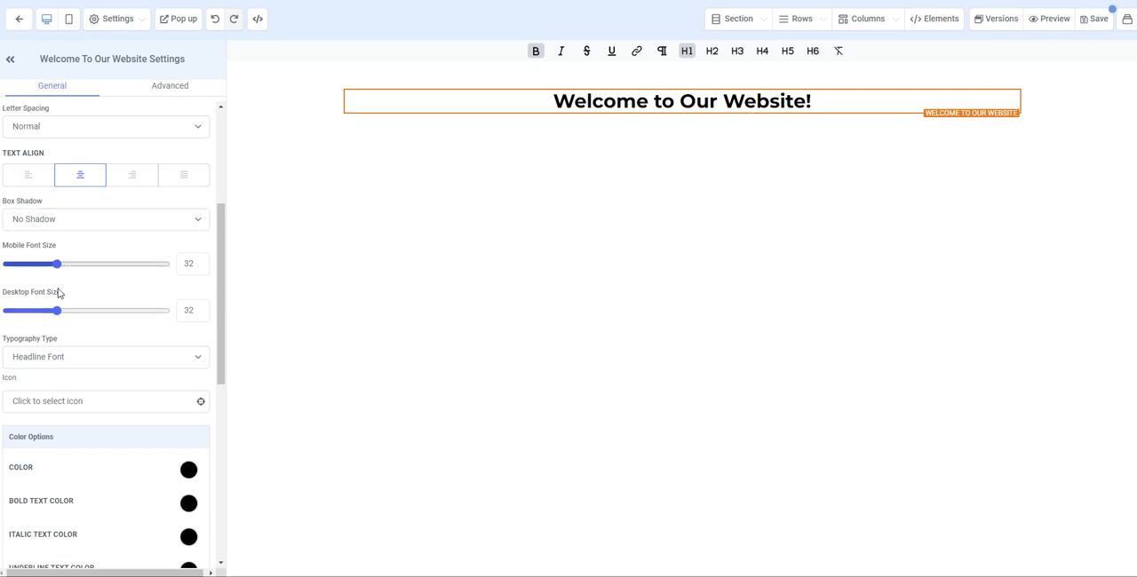
- Set the headline's desktop font size to 30
{"action": "left_click_drag", "start_coordinate": [62, 320], "coordinate": [100, 318]}
{"action": "left_click", "coordinate": [183, 310]}
{"action": "type", "text": "30"}
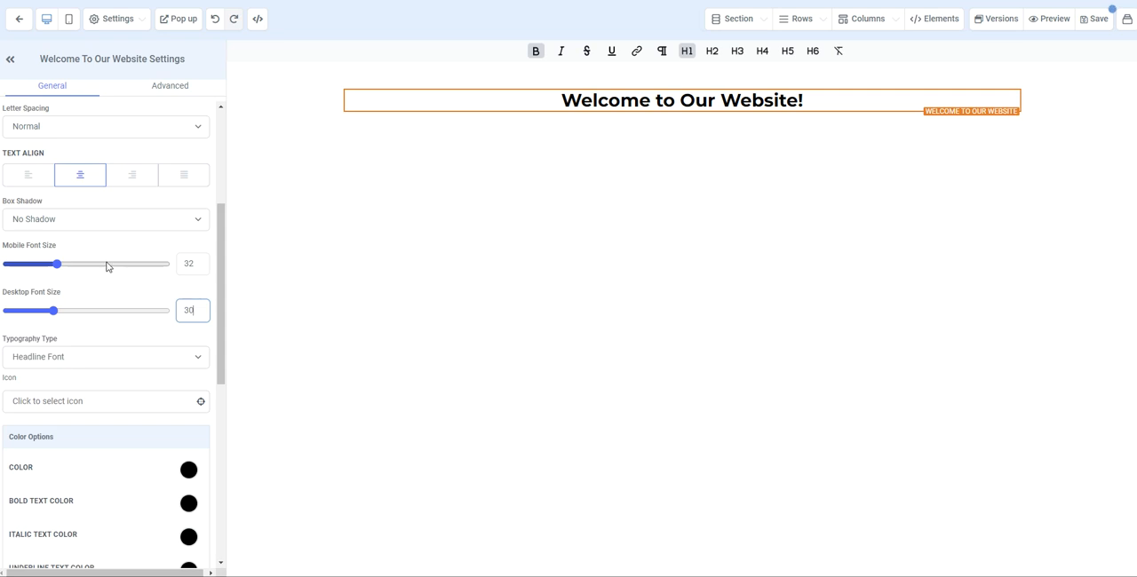
- Check how the headline looks in the mobile layout and return to the desktop layout
{"action": "left_click", "coordinate": [68, 20]}
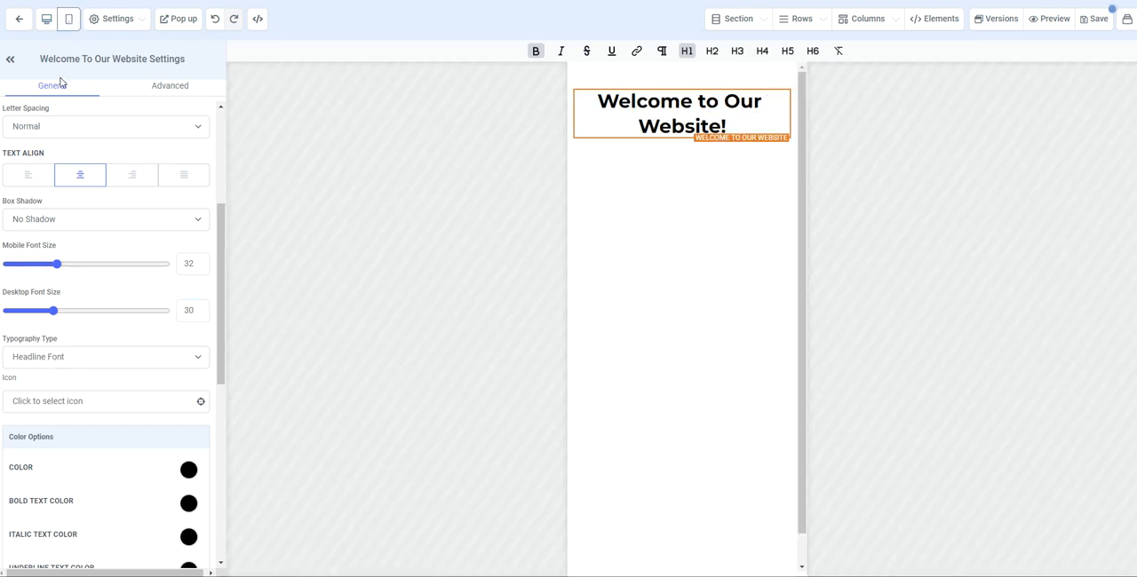
{"action": "left_click", "coordinate": [46, 27]}
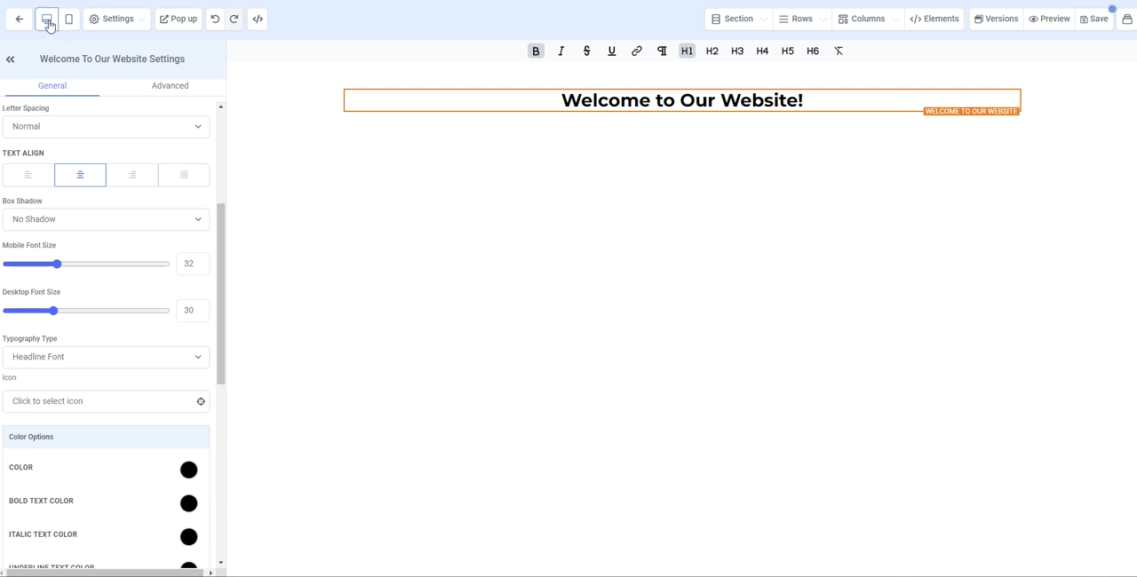
{"action": "scroll", "coordinate": [105, 258], "scroll_direction": "down", "scroll_amount": 1}
{"action": "scroll", "coordinate": [105, 258], "scroll_direction": "down", "scroll_amount": 1}
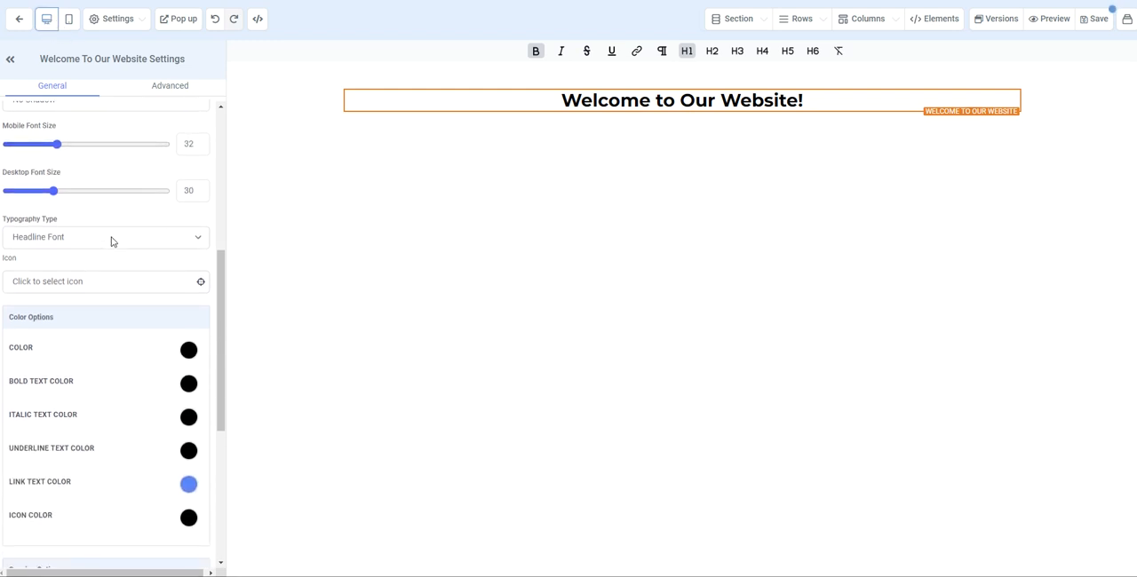
- Switch the headline's typography type to Custom Font, browse the Google fonts, and choose Lato as the font family
{"action": "left_click", "coordinate": [121, 238]}
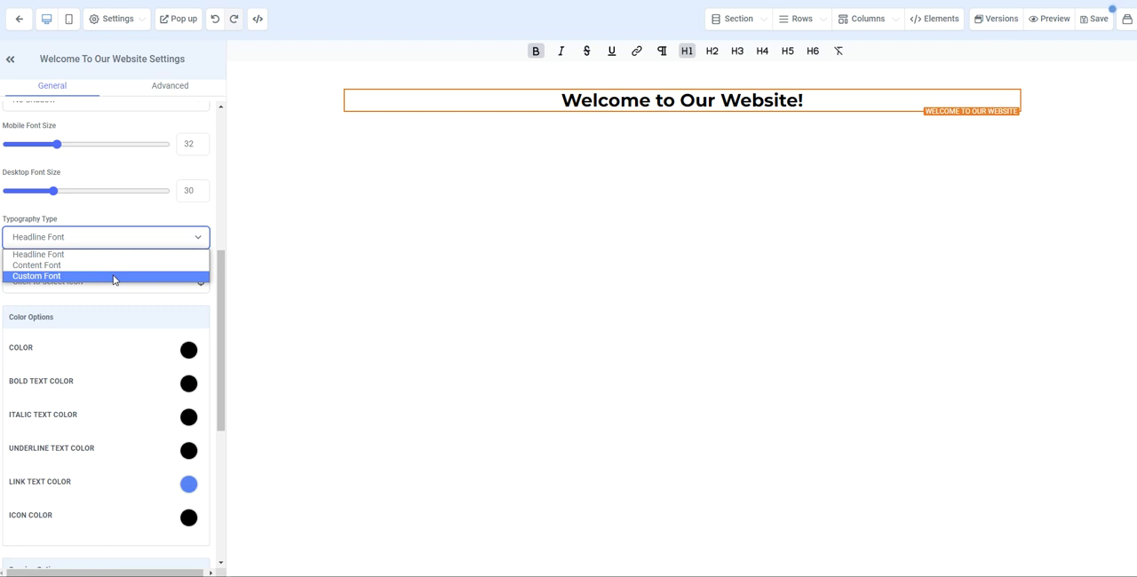
{"action": "left_click", "coordinate": [112, 277]}
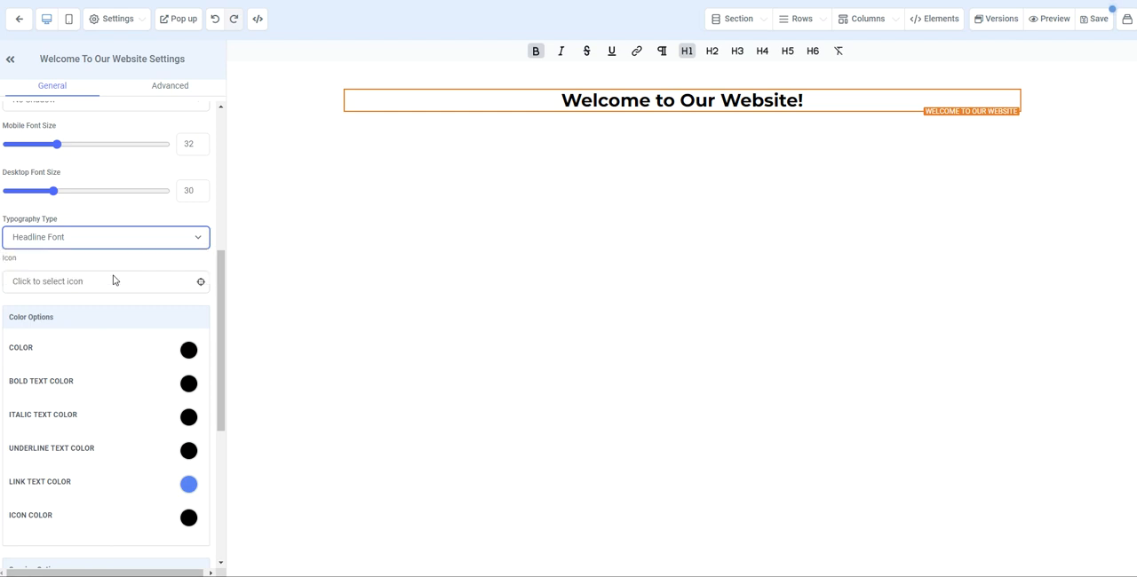
{"action": "left_click", "coordinate": [128, 290]}
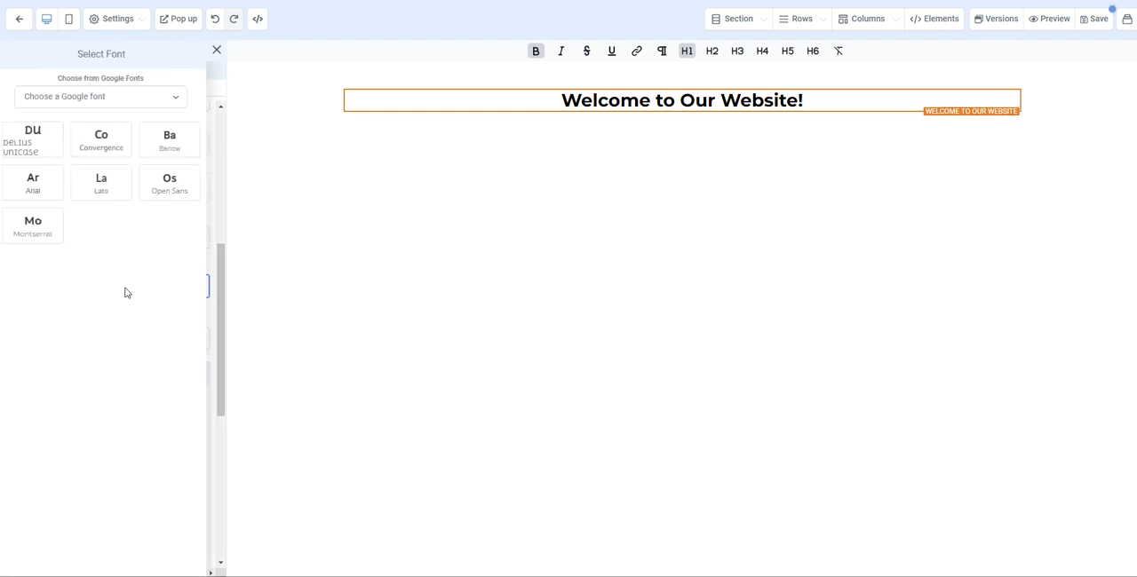
{"action": "left_click", "coordinate": [125, 95]}
{"action": "scroll", "coordinate": [127, 244], "scroll_direction": "down", "scroll_amount": 15}
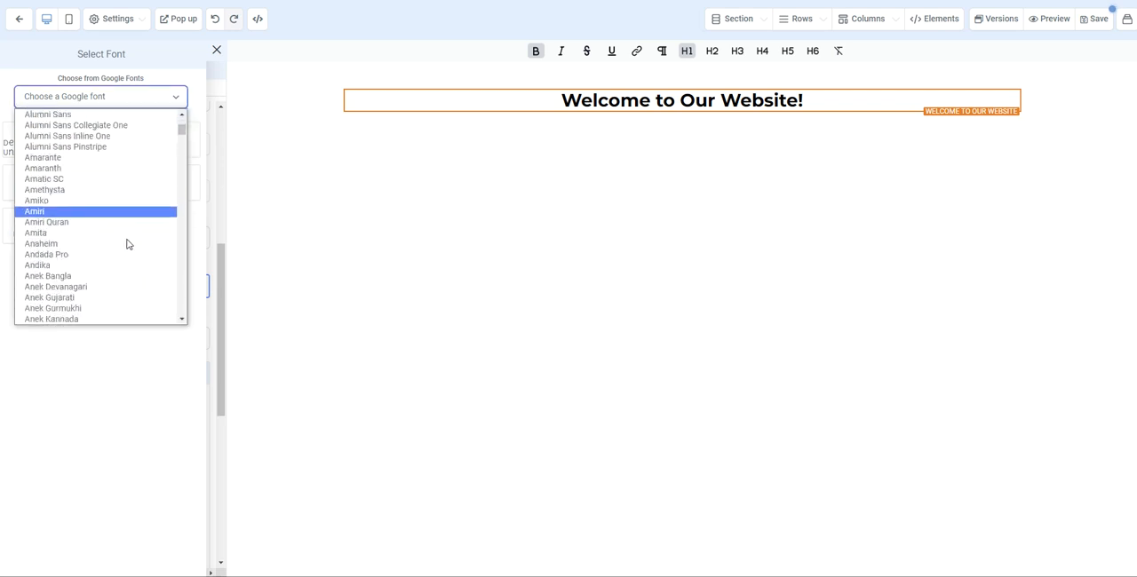
{"action": "scroll", "coordinate": [122, 263], "scroll_direction": "down", "scroll_amount": 8}
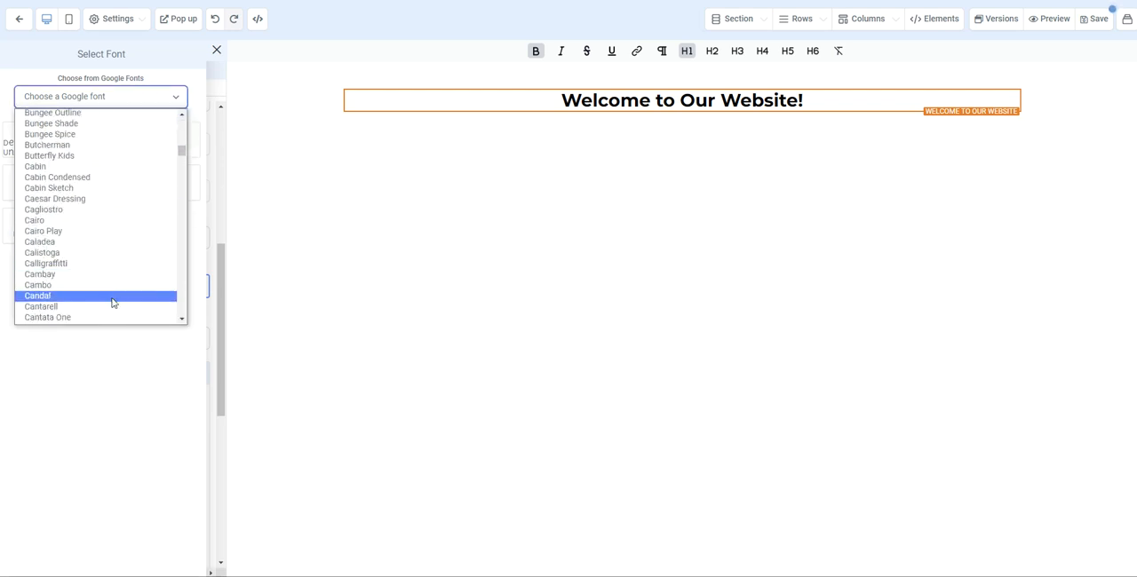
{"action": "left_click", "coordinate": [111, 348]}
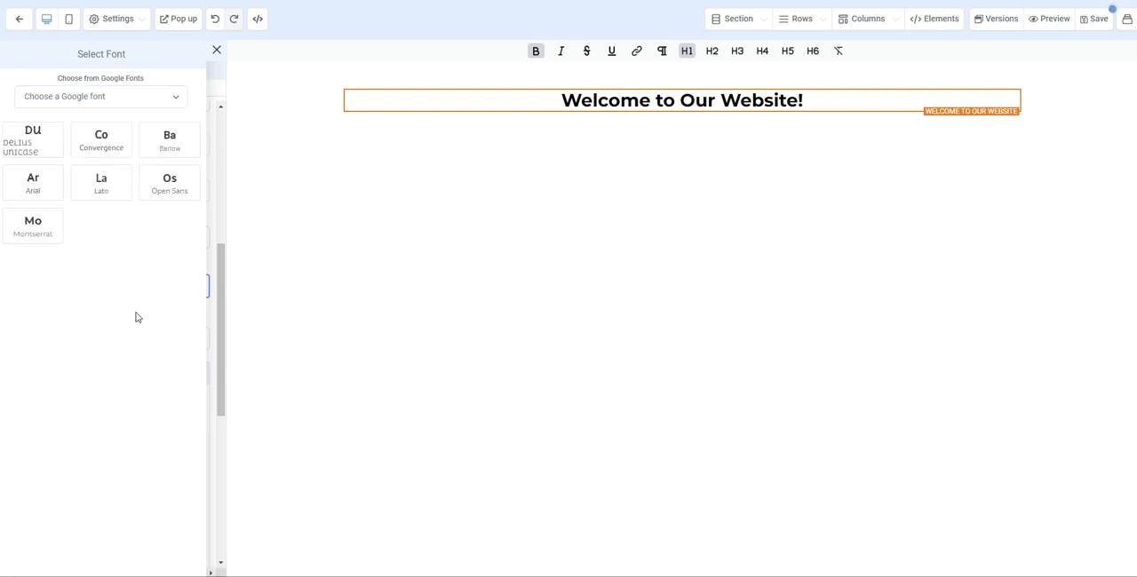
{"action": "left_click", "coordinate": [97, 182]}
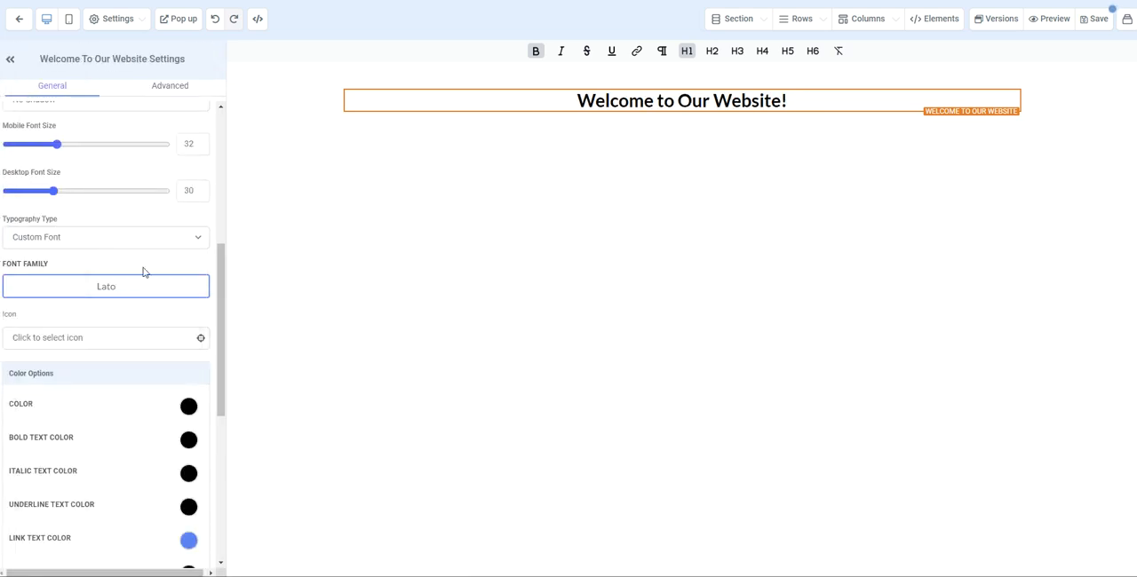
- Add the youtube icon to the headline
{"action": "scroll", "coordinate": [160, 311], "scroll_direction": "down", "scroll_amount": 1}
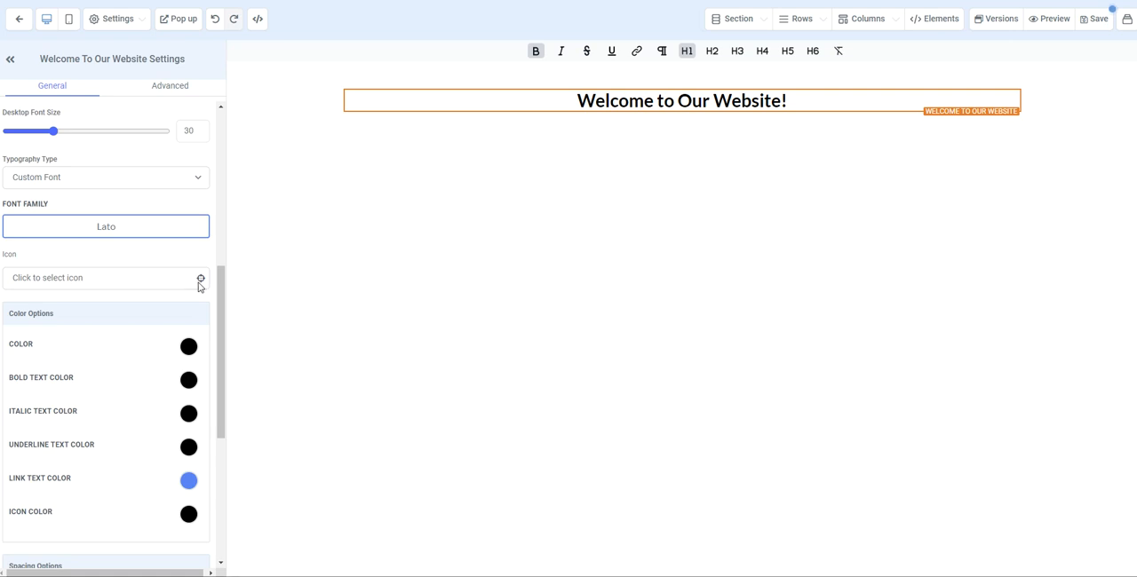
{"action": "left_click", "coordinate": [124, 280]}
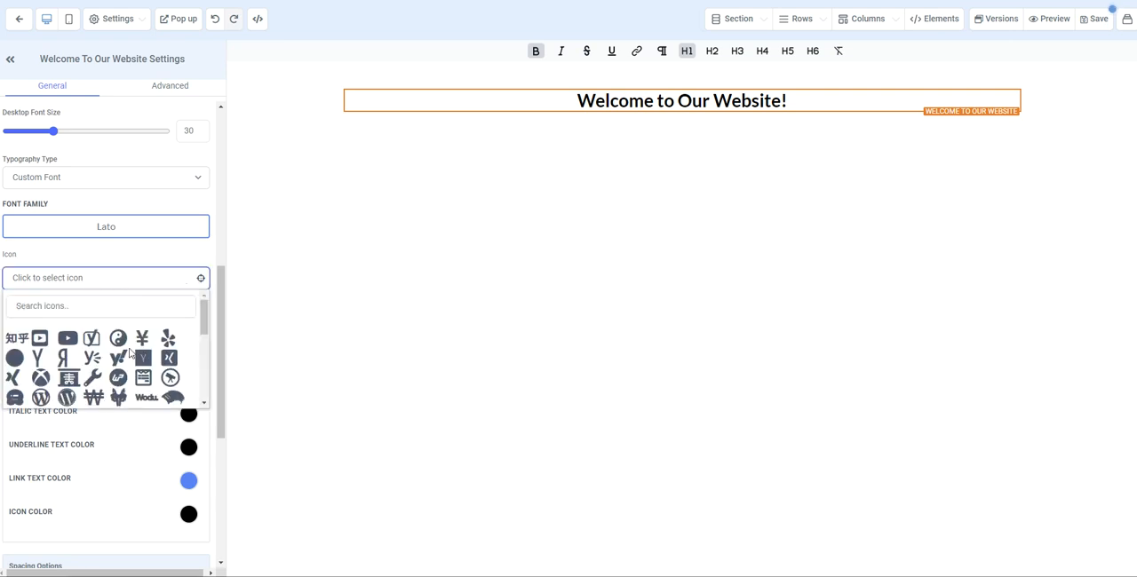
{"action": "scroll", "coordinate": [89, 362], "scroll_direction": "down", "scroll_amount": 10}
{"action": "scroll", "coordinate": [90, 366], "scroll_direction": "up", "scroll_amount": 10}
{"action": "left_click", "coordinate": [69, 338]}
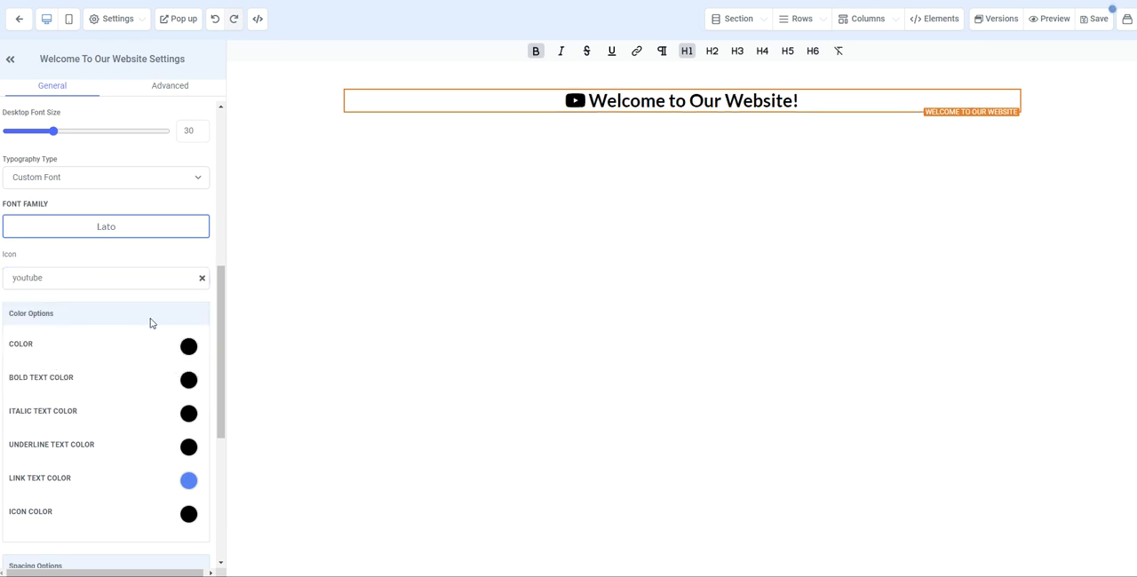
- Set the headline's bold text color to the red swatch
{"action": "scroll", "coordinate": [133, 311], "scroll_direction": "down", "scroll_amount": 3}
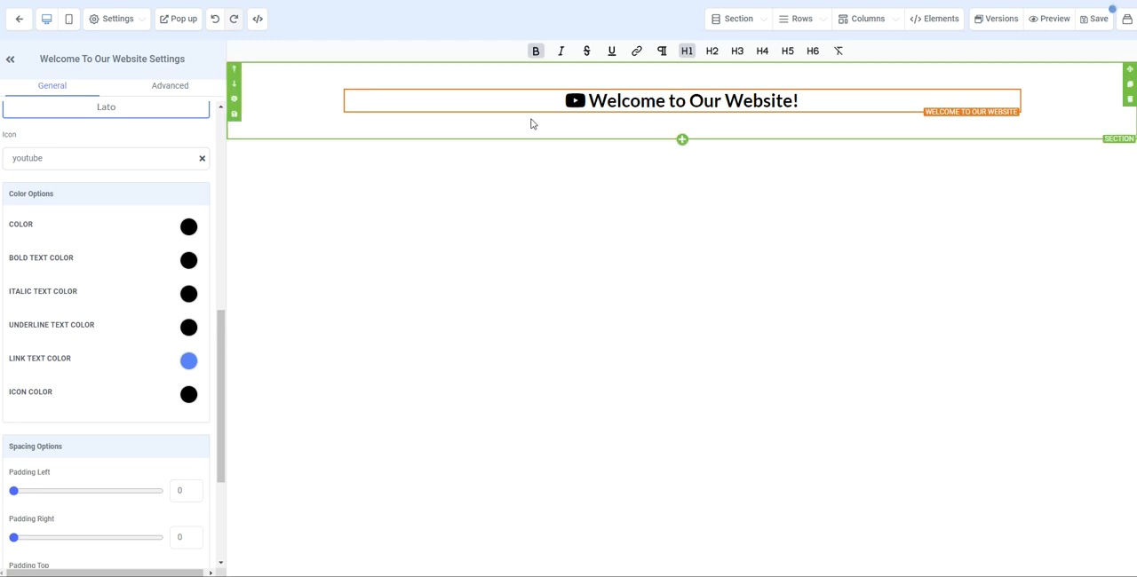
{"action": "left_click_drag", "start_coordinate": [591, 103], "coordinate": [782, 103]}
{"action": "left_click", "coordinate": [536, 55]}
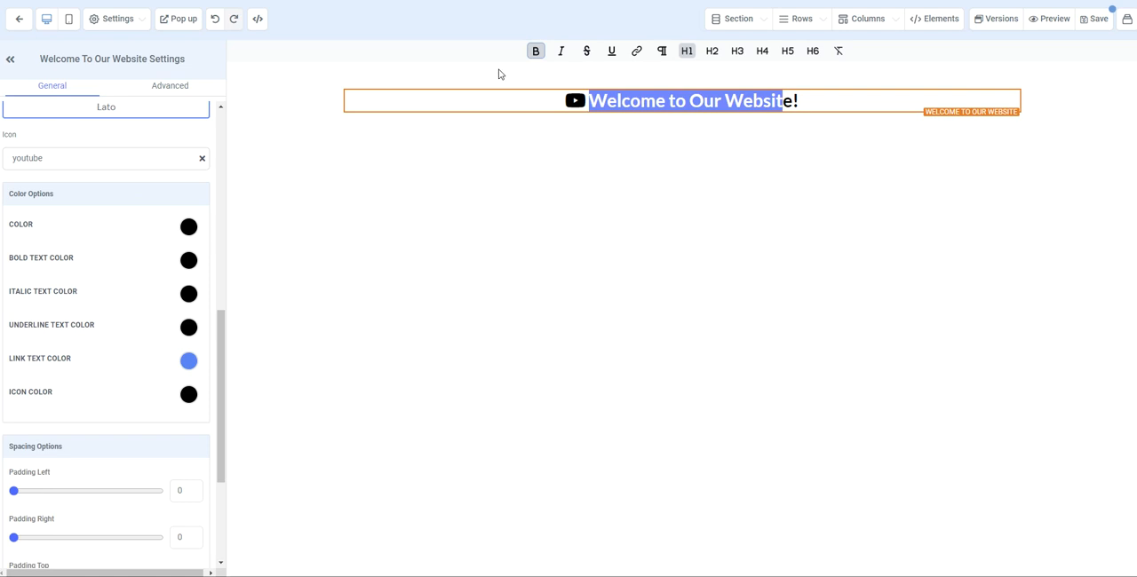
{"action": "triple_click", "coordinate": [22, 259]}
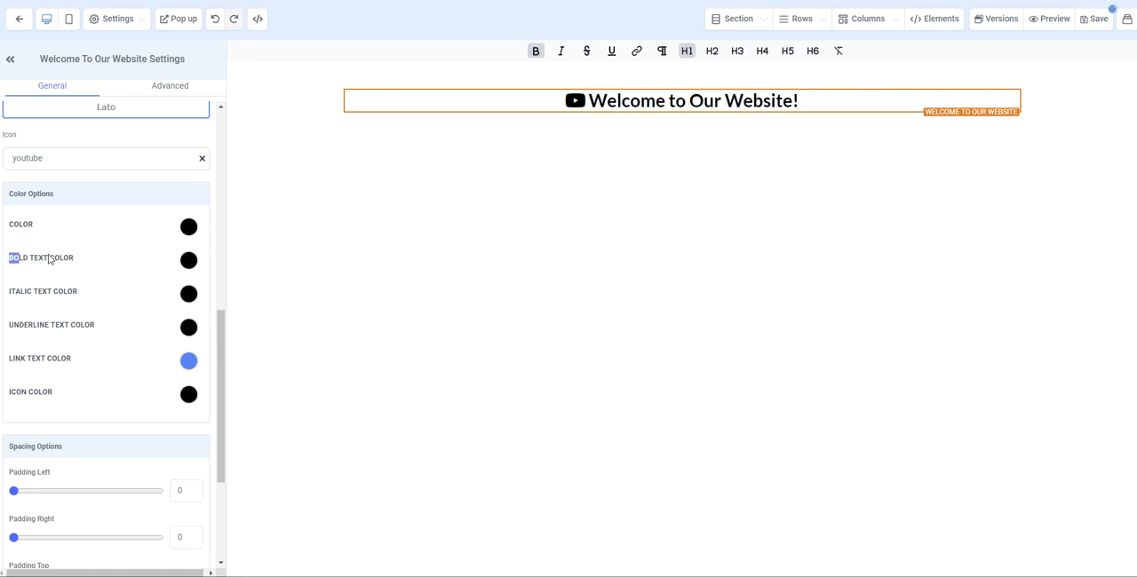
{"action": "left_click", "coordinate": [189, 260]}
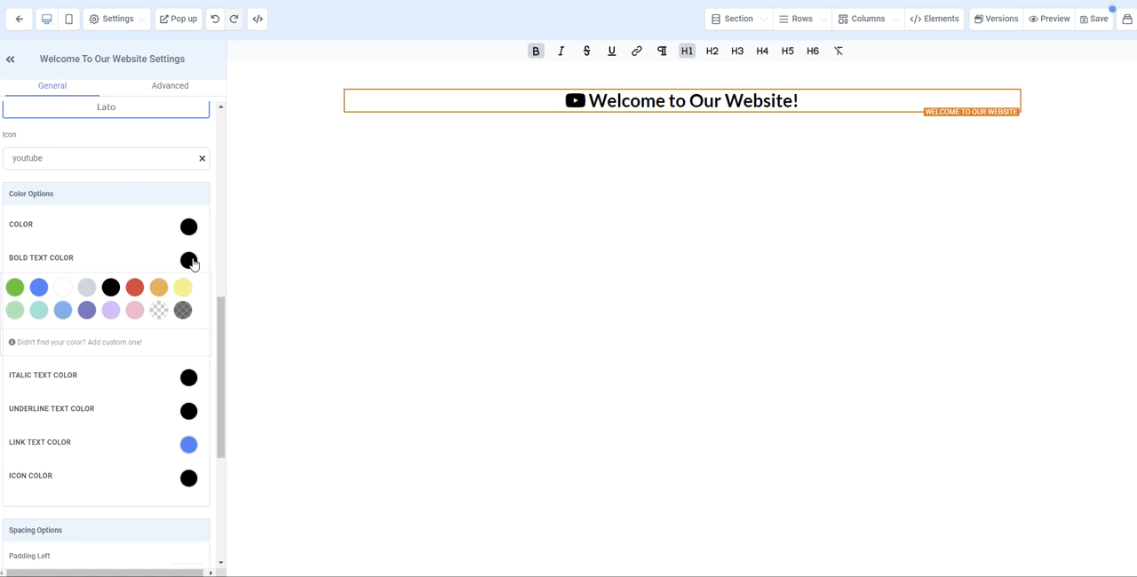
{"action": "left_click", "coordinate": [134, 287]}
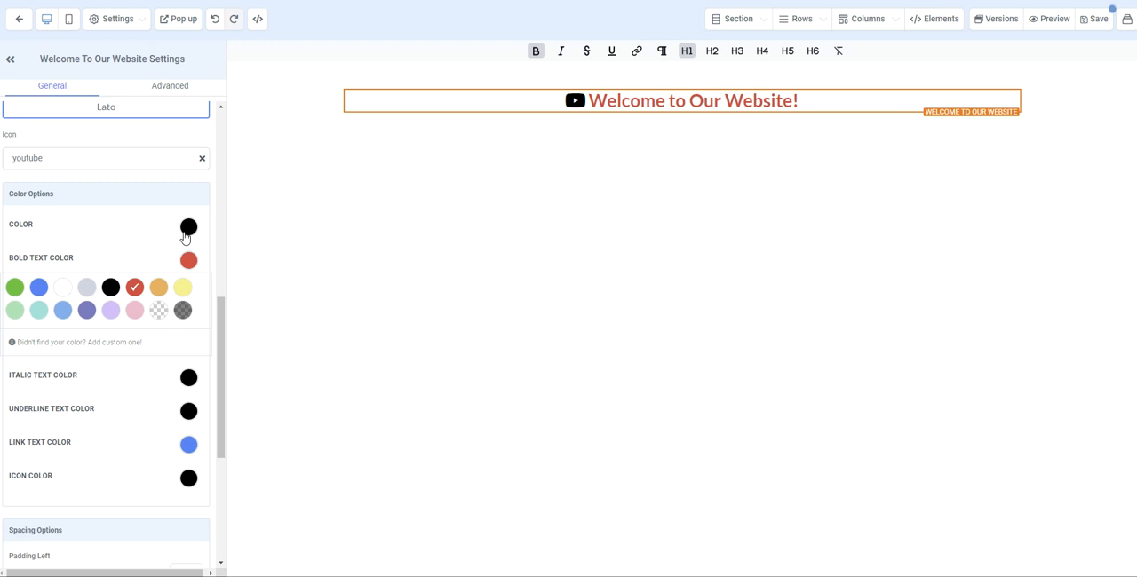
- Set the headline's icon color to the red swatch and open the custom color form for it
{"action": "scroll", "coordinate": [64, 396], "scroll_direction": "down", "scroll_amount": 1}
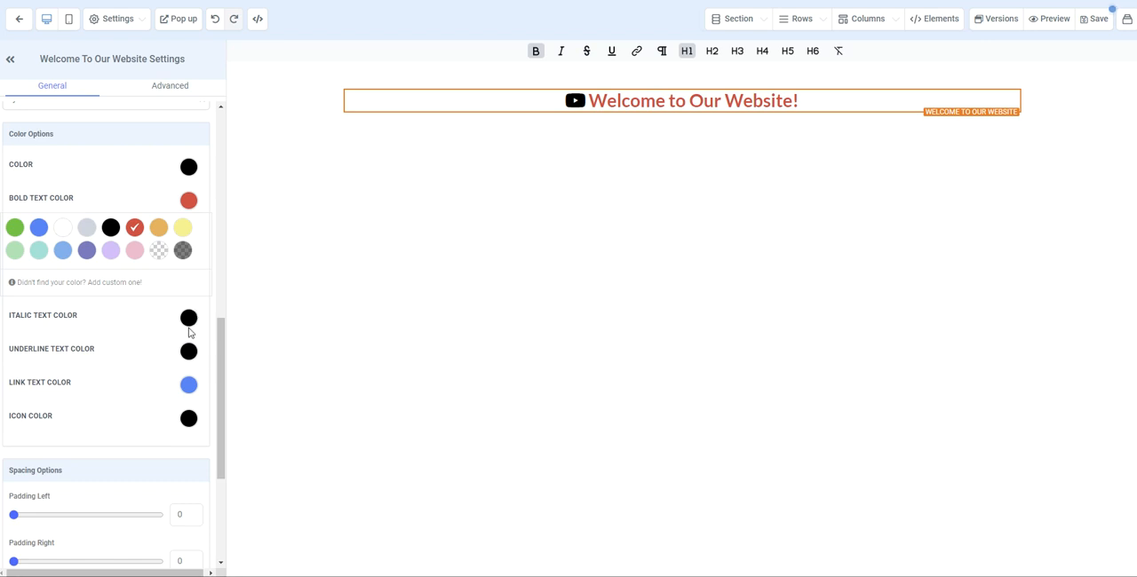
{"action": "scroll", "coordinate": [193, 364], "scroll_direction": "down", "scroll_amount": 1}
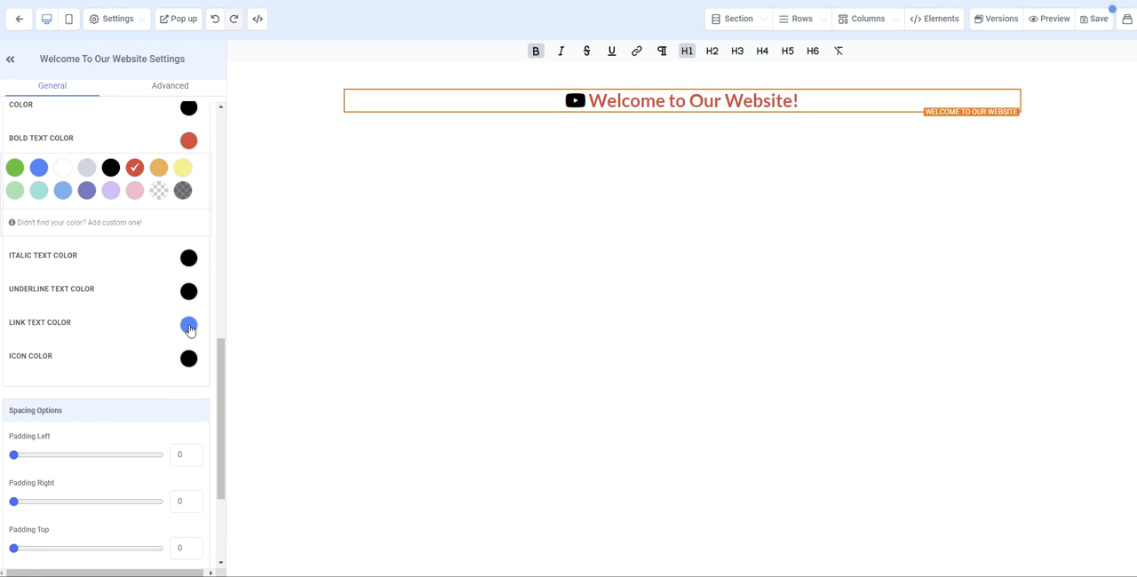
{"action": "scroll", "coordinate": [188, 330], "scroll_direction": "down", "scroll_amount": 1}
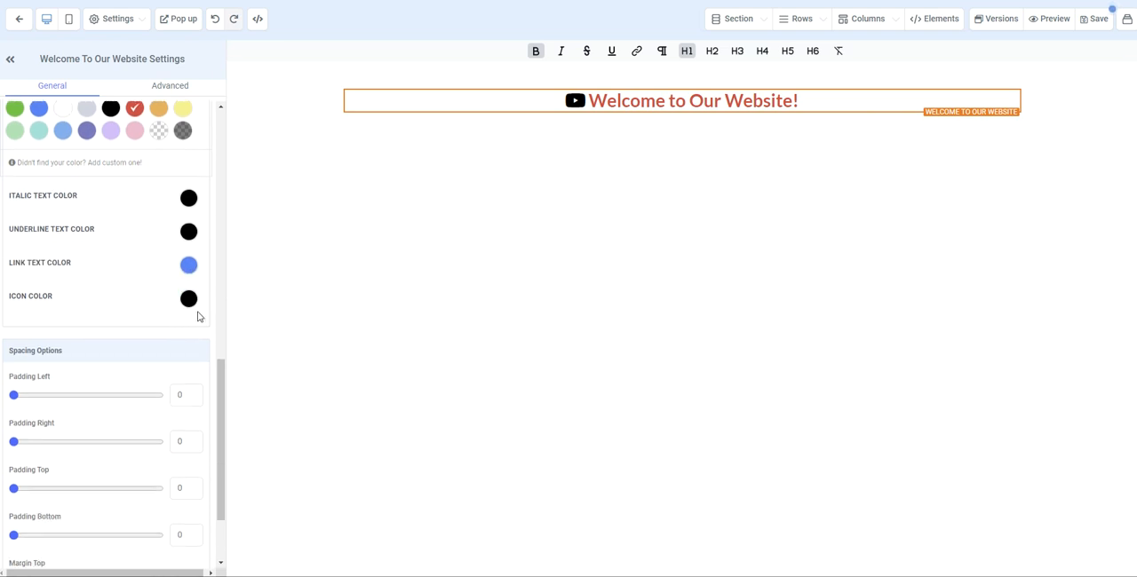
{"action": "left_click", "coordinate": [189, 307]}
{"action": "left_click", "coordinate": [138, 332]}
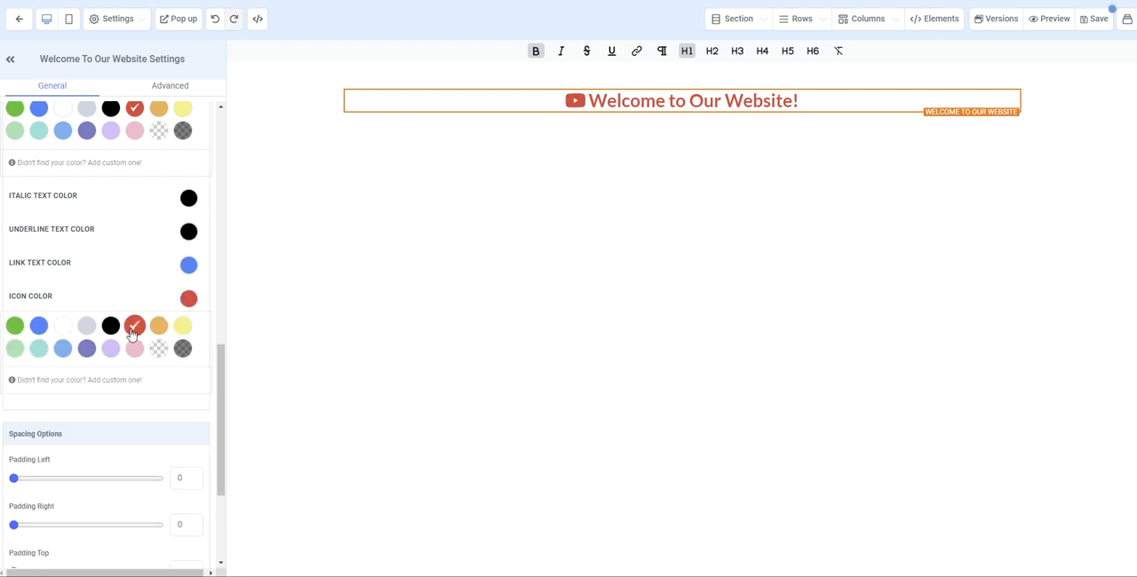
{"action": "left_click", "coordinate": [114, 380]}
- Try the headline's padding and margin spacing, including a larger top margin, and return the spacing to 0
{"action": "scroll", "coordinate": [101, 416], "scroll_direction": "down", "scroll_amount": 1}
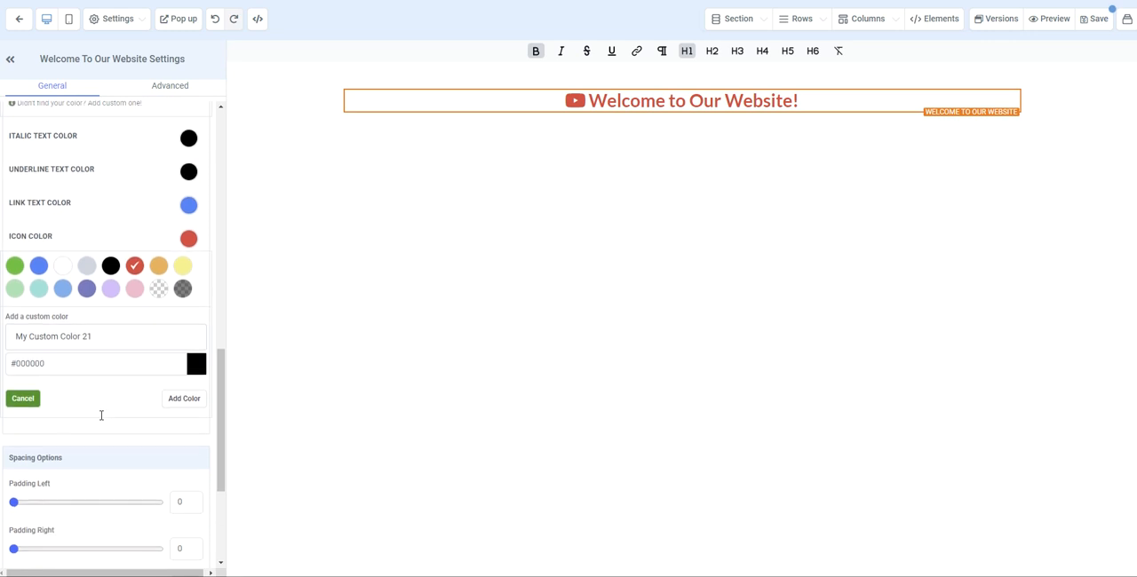
{"action": "scroll", "coordinate": [102, 419], "scroll_direction": "down", "scroll_amount": 1}
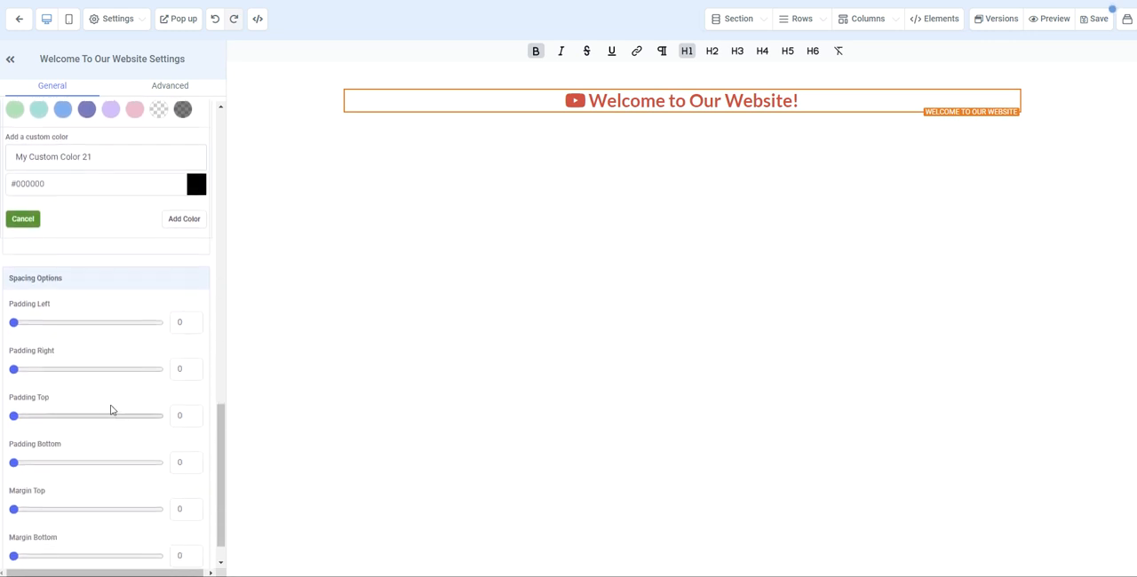
{"action": "scroll", "coordinate": [139, 309], "scroll_direction": "down", "scroll_amount": 1}
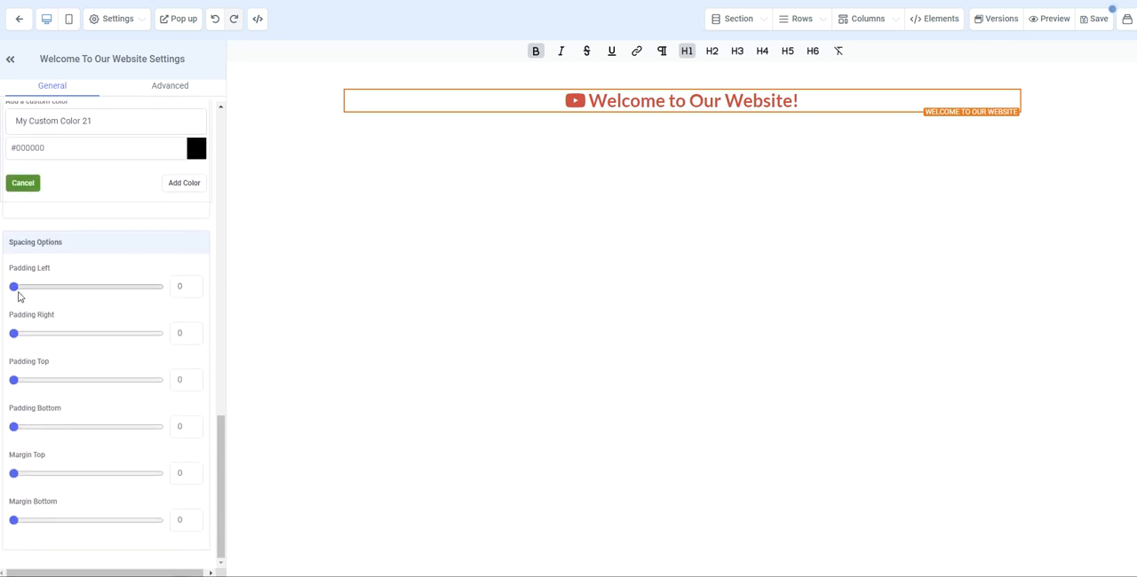
{"action": "left_click_drag", "start_coordinate": [13, 287], "coordinate": [11, 433]}
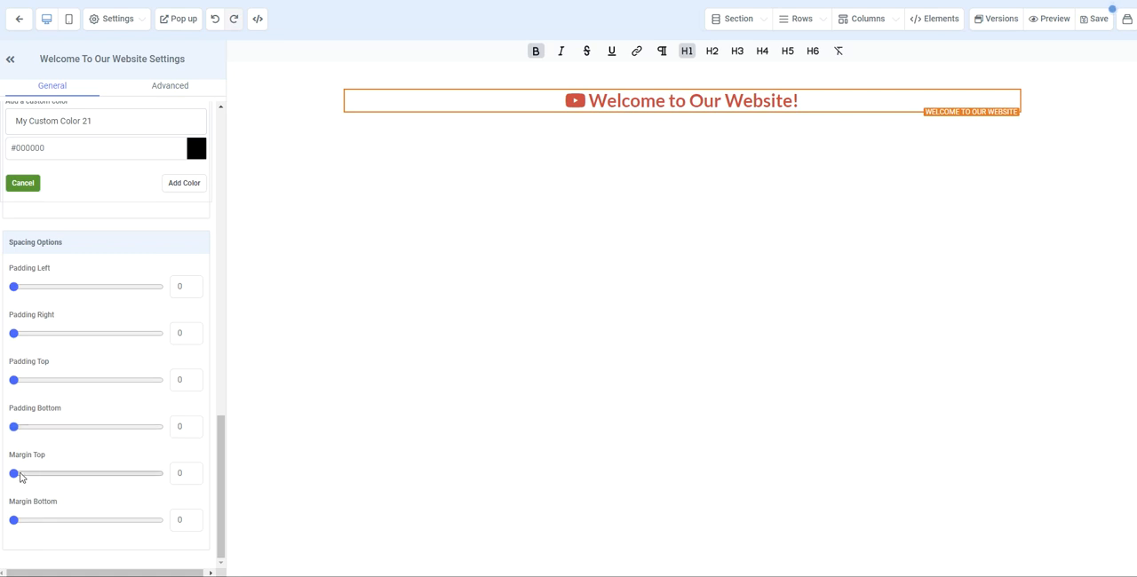
{"action": "mouse_move", "coordinate": [14, 473]}
{"action": "left_mouse_down"}
{"action": "mouse_move", "coordinate": [108, 475]}
{"action": "mouse_move", "coordinate": [13, 473]}
{"action": "left_mouse_up"}
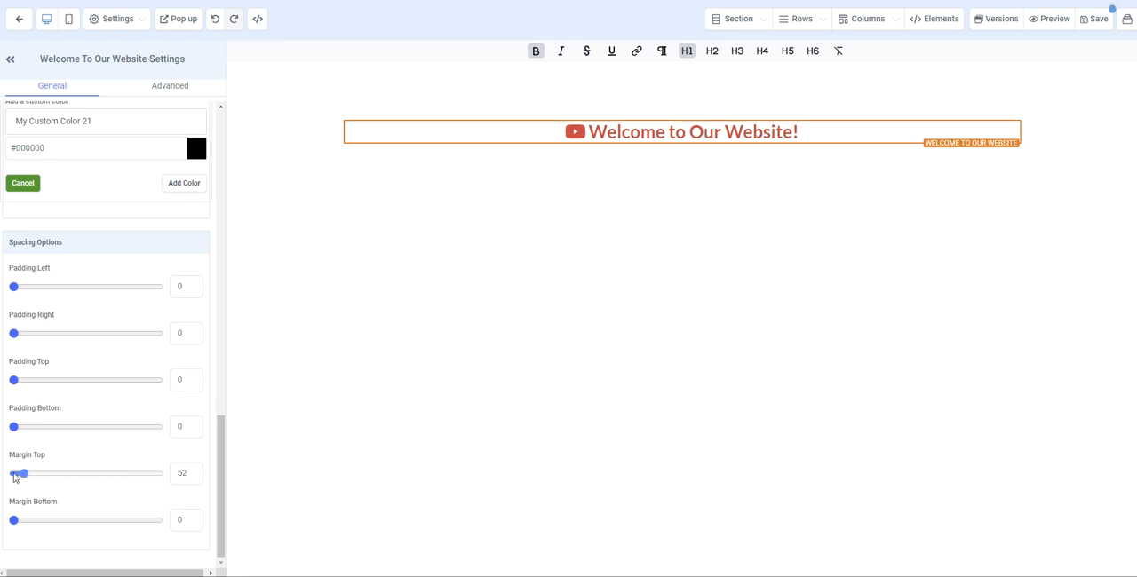
{"action": "mouse_move", "coordinate": [13, 521]}
{"action": "left_mouse_down"}
{"action": "mouse_move", "coordinate": [66, 520]}
{"action": "mouse_move", "coordinate": [12, 521]}
{"action": "left_mouse_up"}
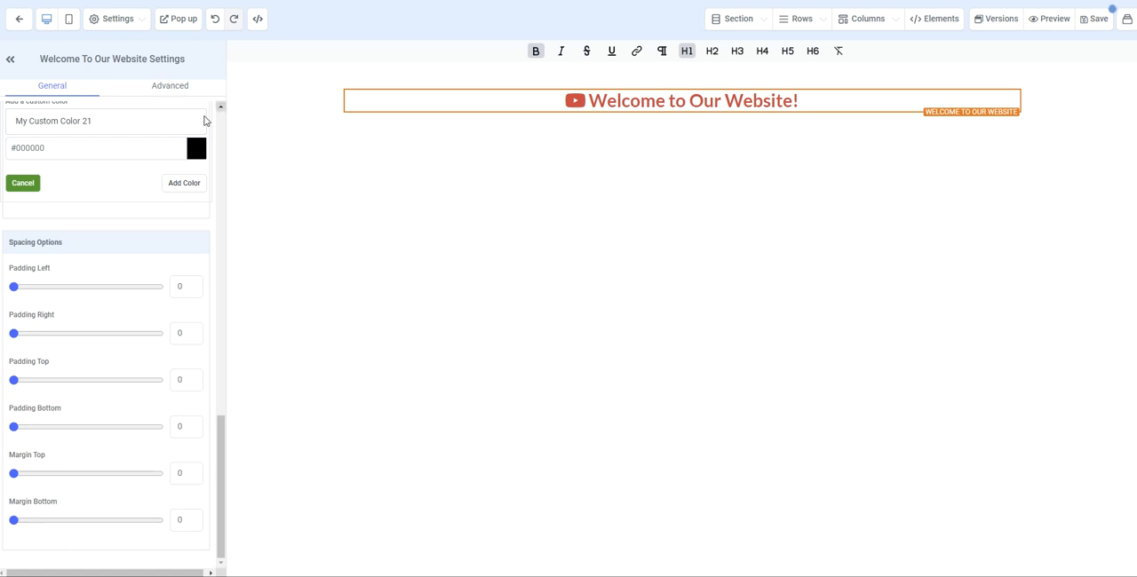
- Give the headline a Full Border with Dotted style and 5px width
{"action": "left_click", "coordinate": [158, 92]}
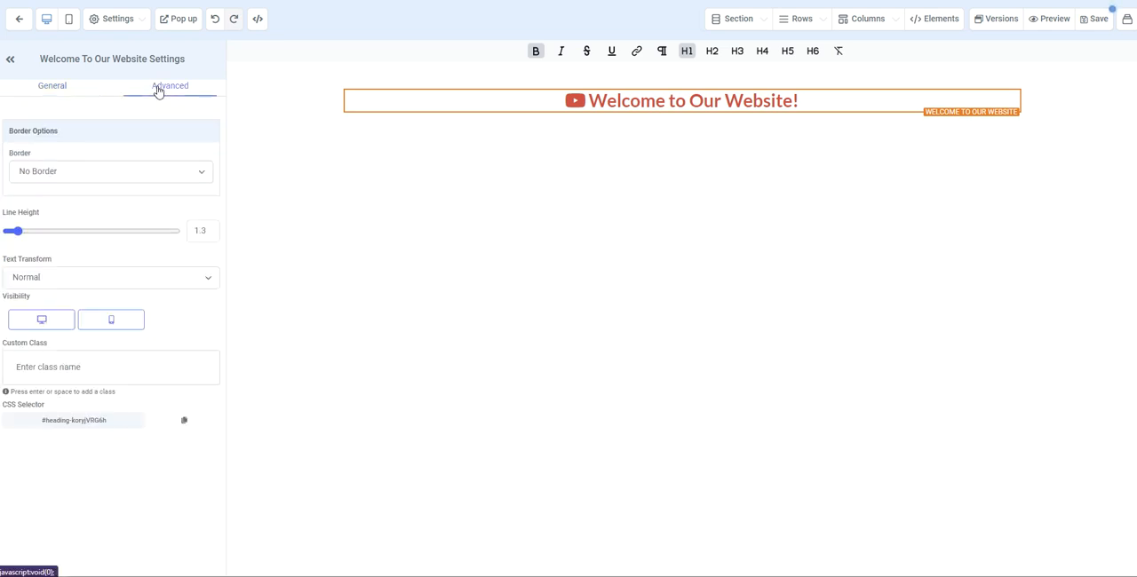
{"action": "left_click", "coordinate": [102, 173]}
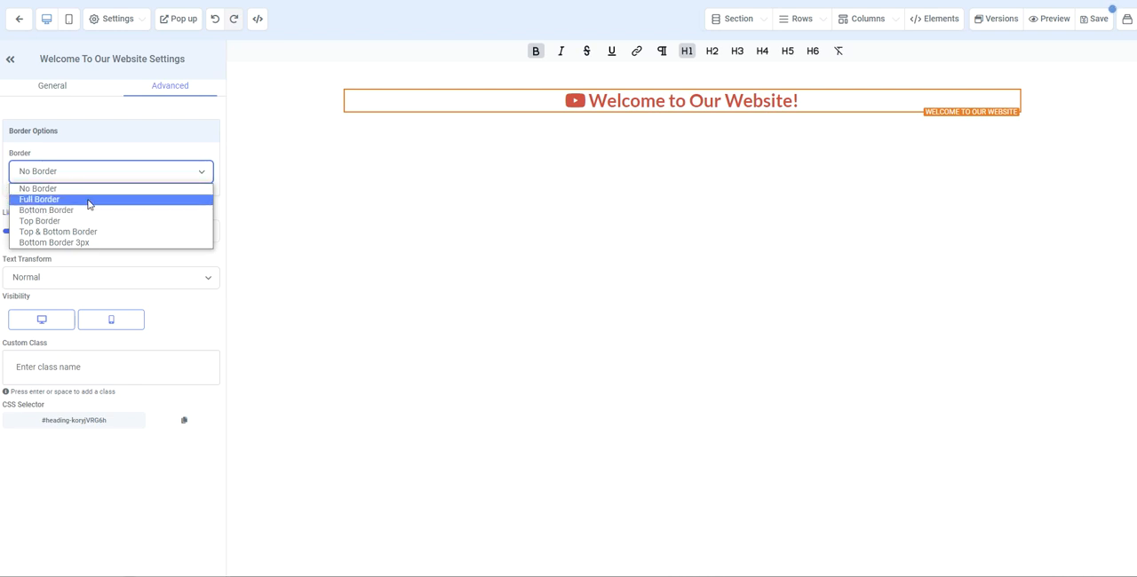
{"action": "left_click", "coordinate": [89, 199]}
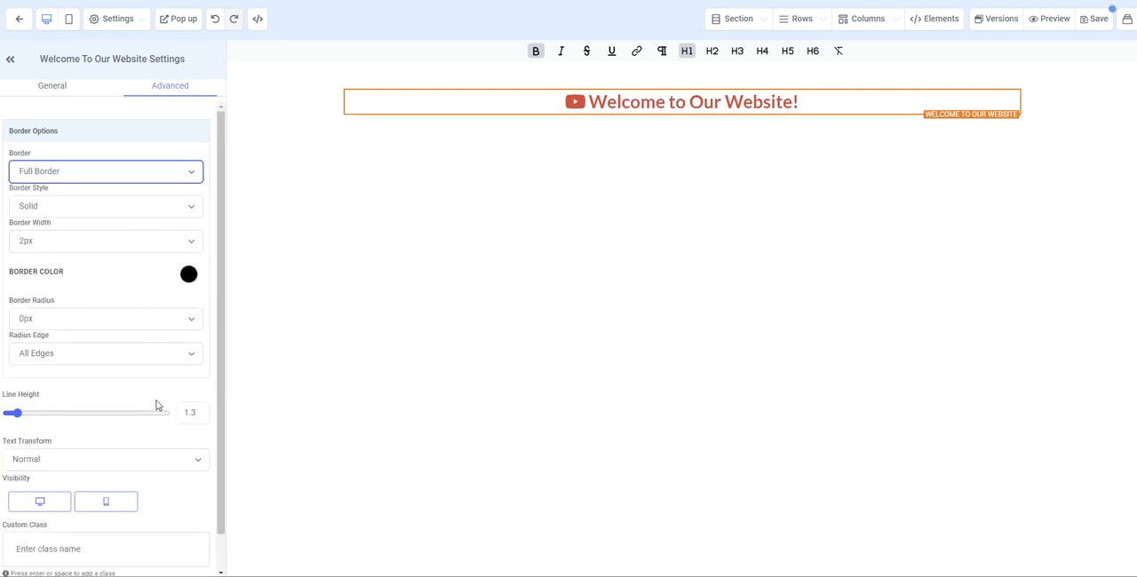
{"action": "left_click", "coordinate": [104, 208]}
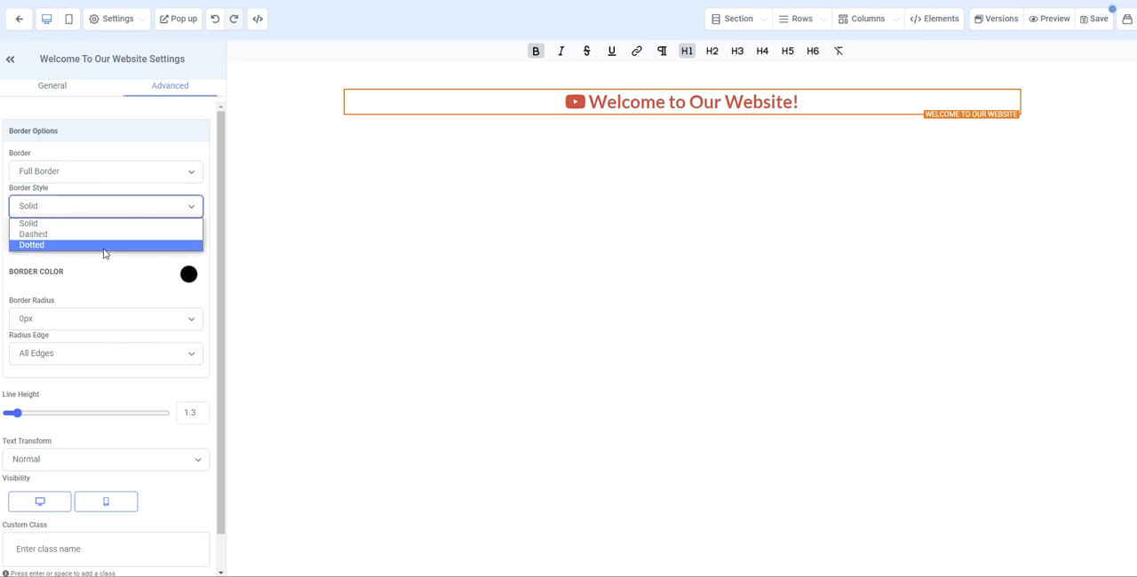
{"action": "left_click", "coordinate": [102, 245]}
{"action": "left_click", "coordinate": [116, 241]}
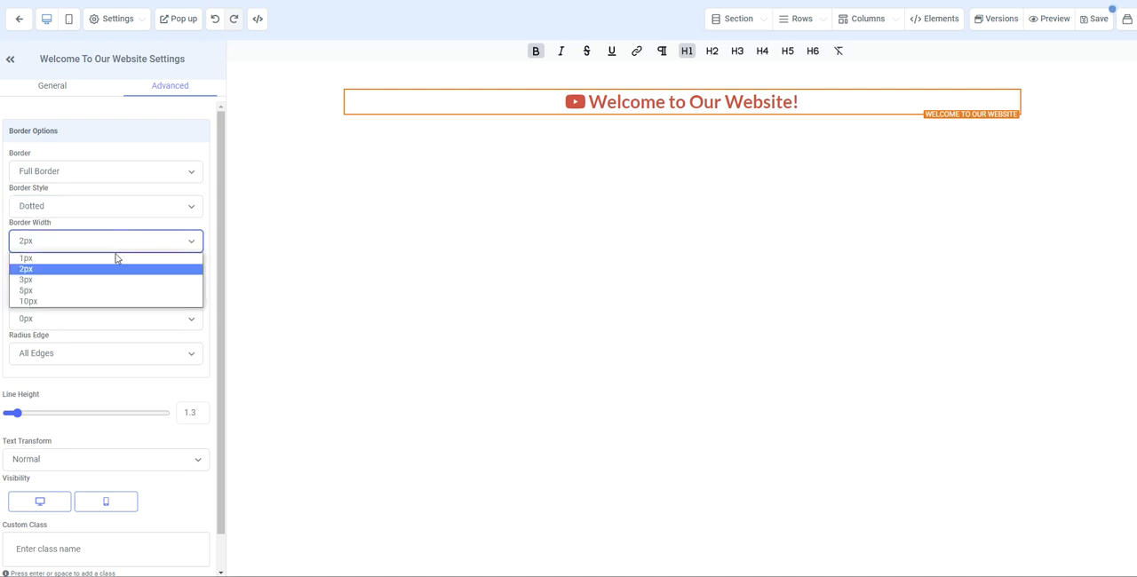
{"action": "left_click", "coordinate": [124, 293]}
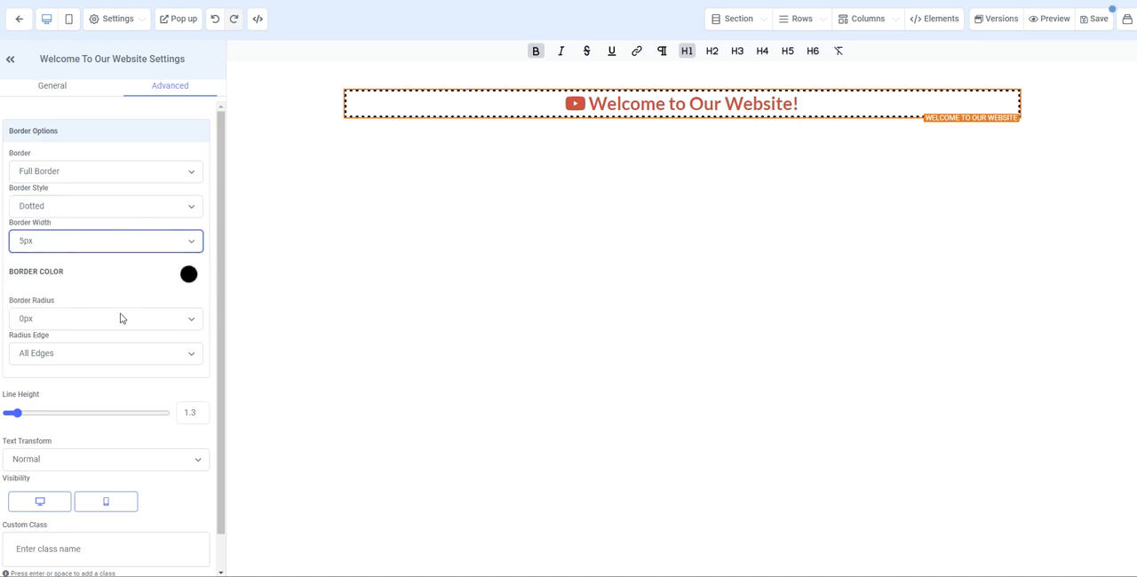
- Set the headline's border color to the light purple swatch and close the color choices
{"action": "left_click", "coordinate": [191, 279]}
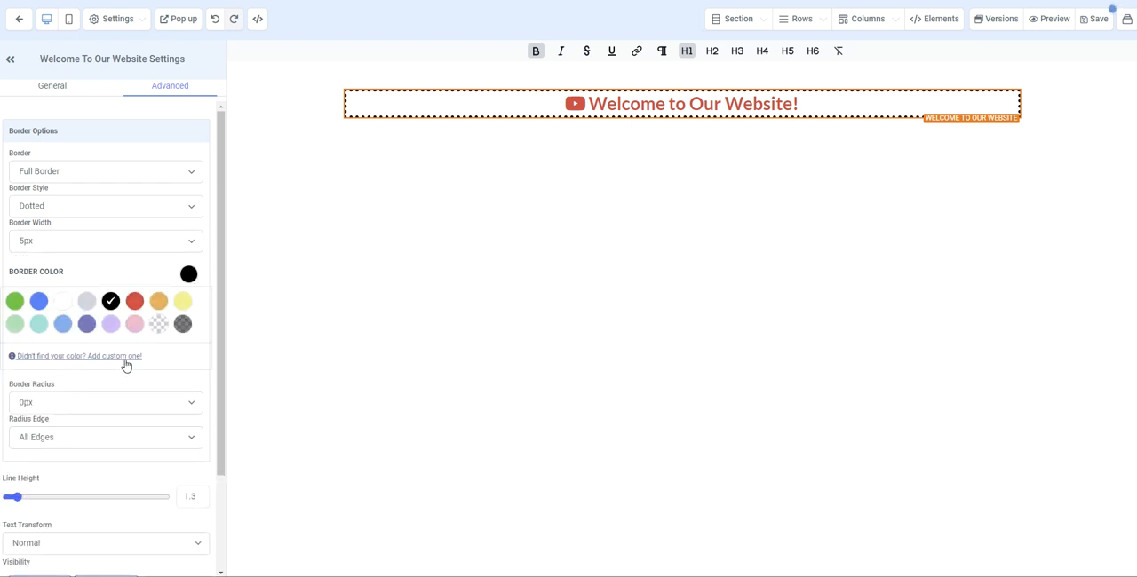
{"action": "left_click", "coordinate": [110, 323]}
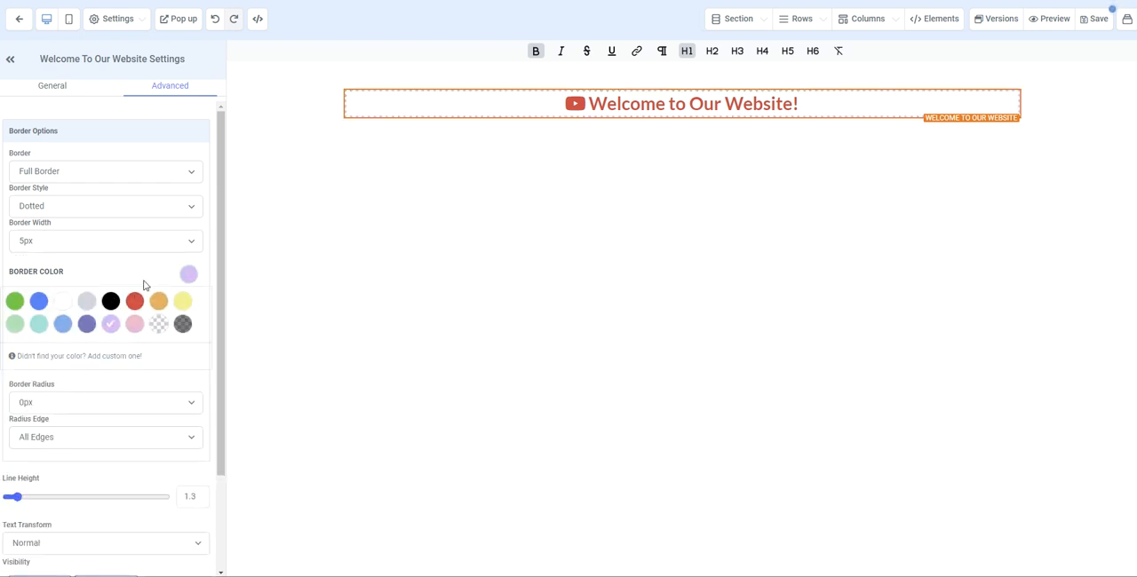
{"action": "left_click", "coordinate": [188, 275]}
- Set the headline's border radius to 20px and keep the radius applied to All Edges
{"action": "scroll", "coordinate": [165, 292], "scroll_direction": "down", "scroll_amount": 1}
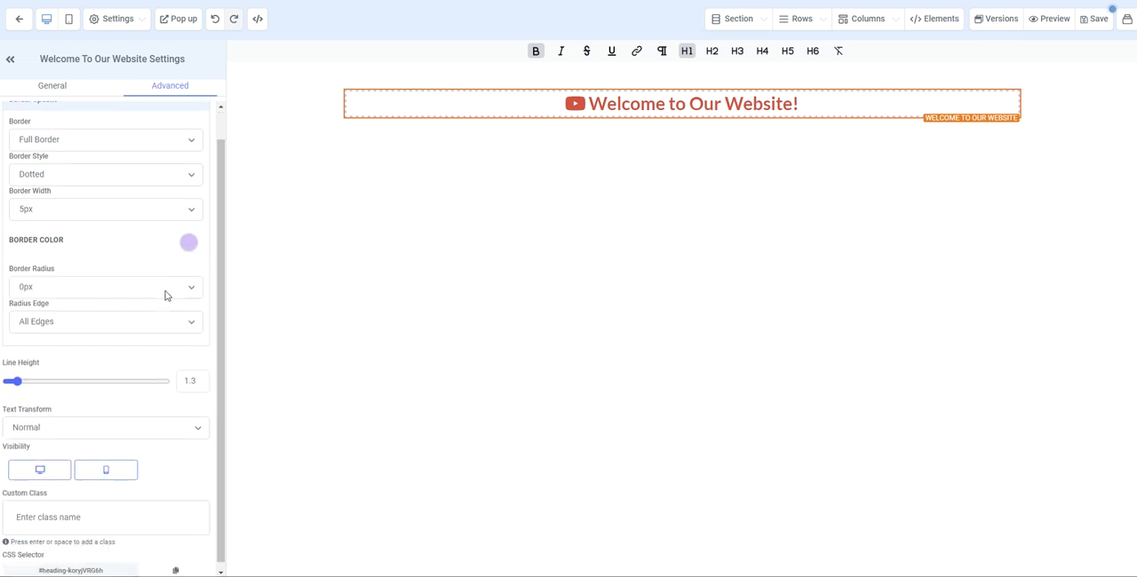
{"action": "left_click", "coordinate": [118, 283]}
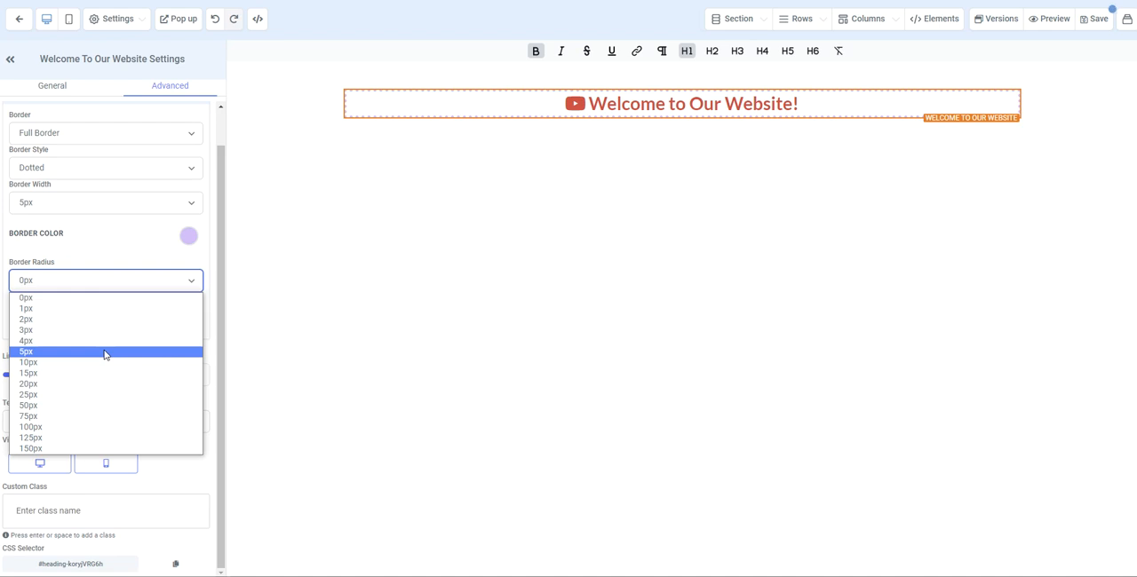
{"action": "left_click", "coordinate": [88, 384]}
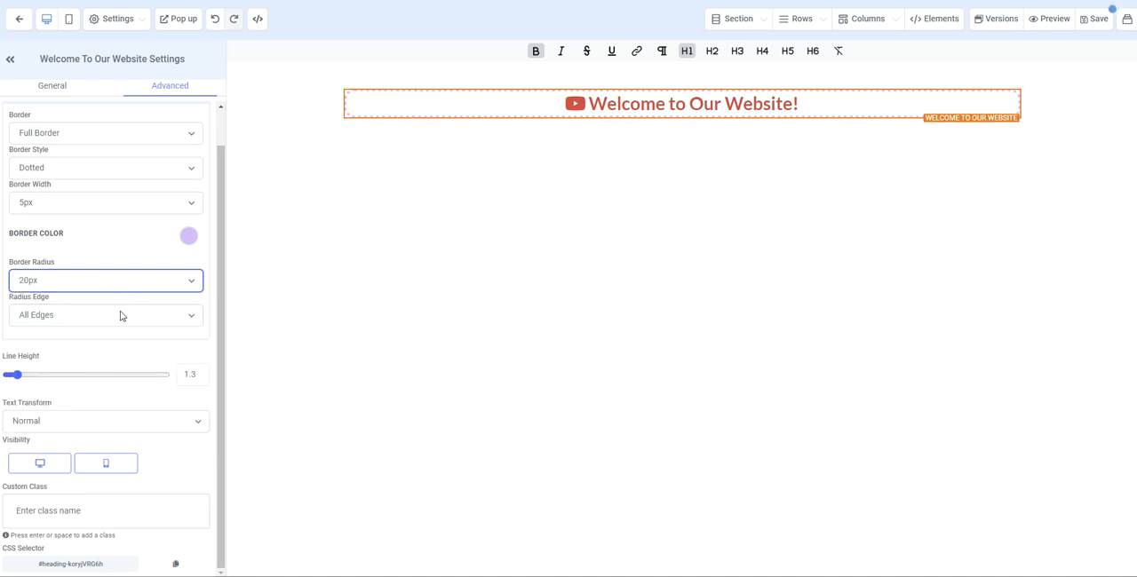
{"action": "left_click", "coordinate": [116, 323]}
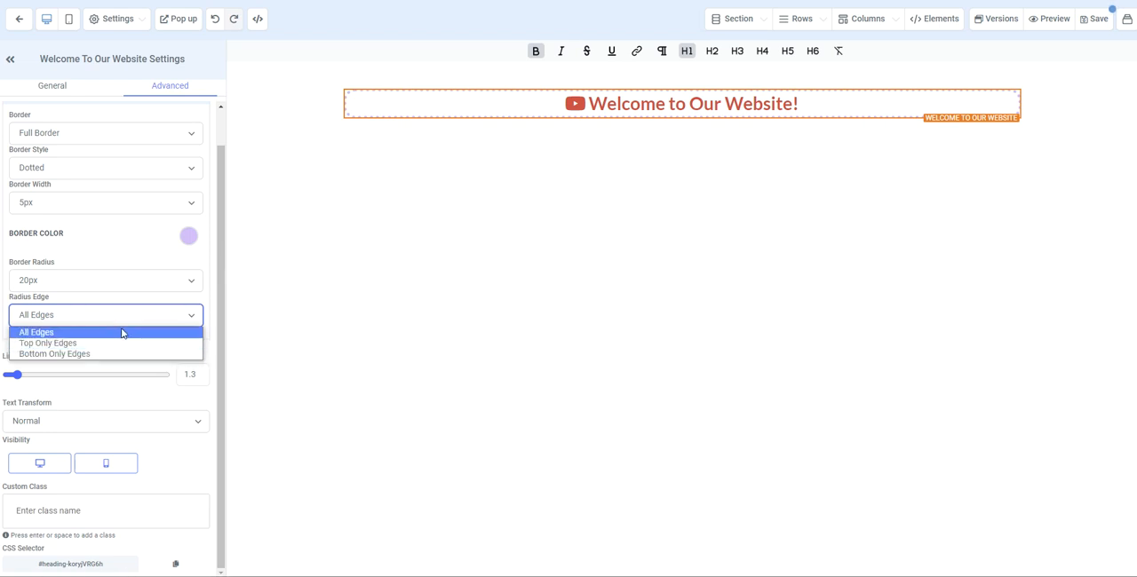
{"action": "left_click", "coordinate": [137, 300]}
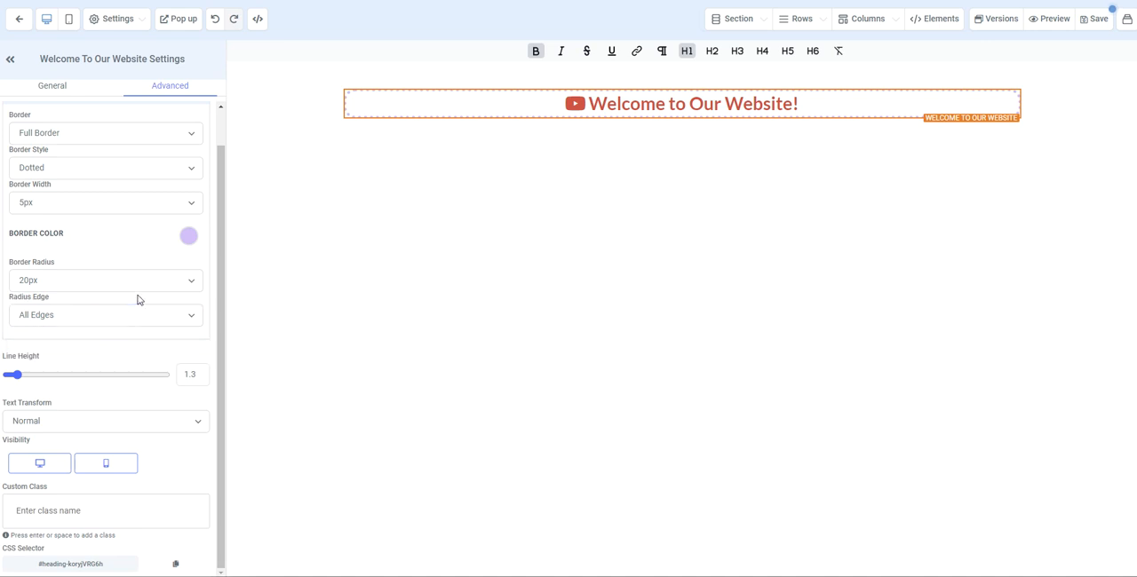
- Try a much larger line height for the headline, and settle on 2.2
{"action": "left_click_drag", "start_coordinate": [17, 374], "coordinate": [52, 381]}
{"action": "double_click", "coordinate": [189, 375]}
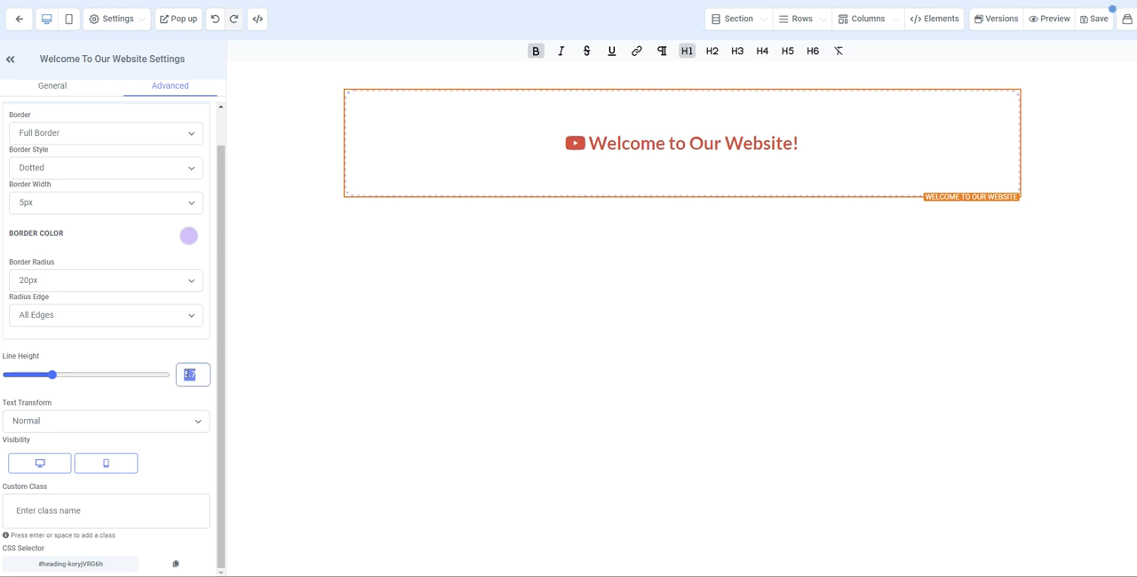
{"action": "type", "text": "2.2"}
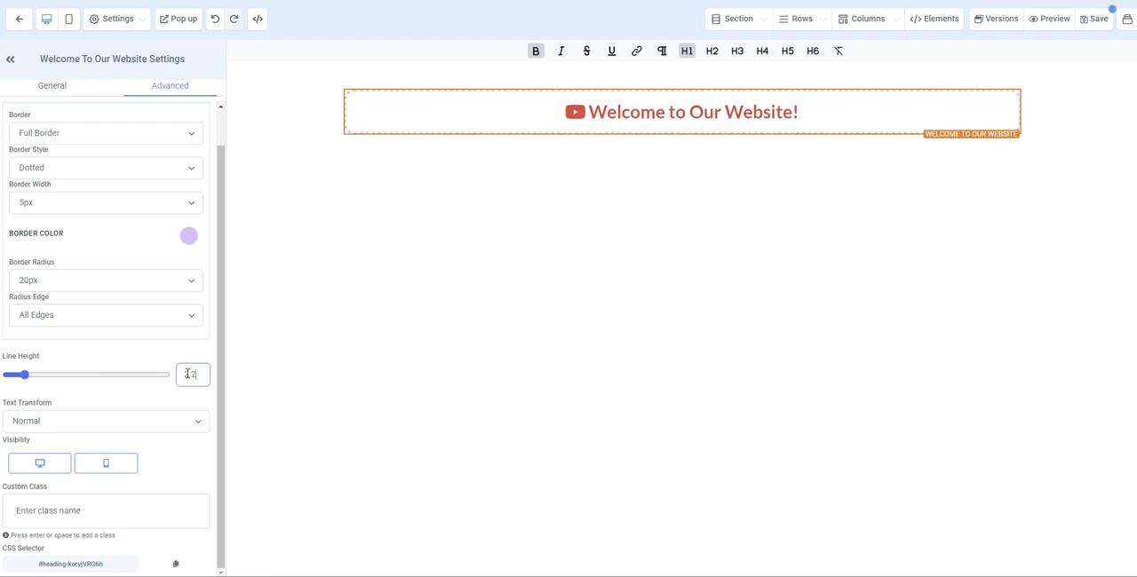
{"action": "left_click", "coordinate": [136, 357]}
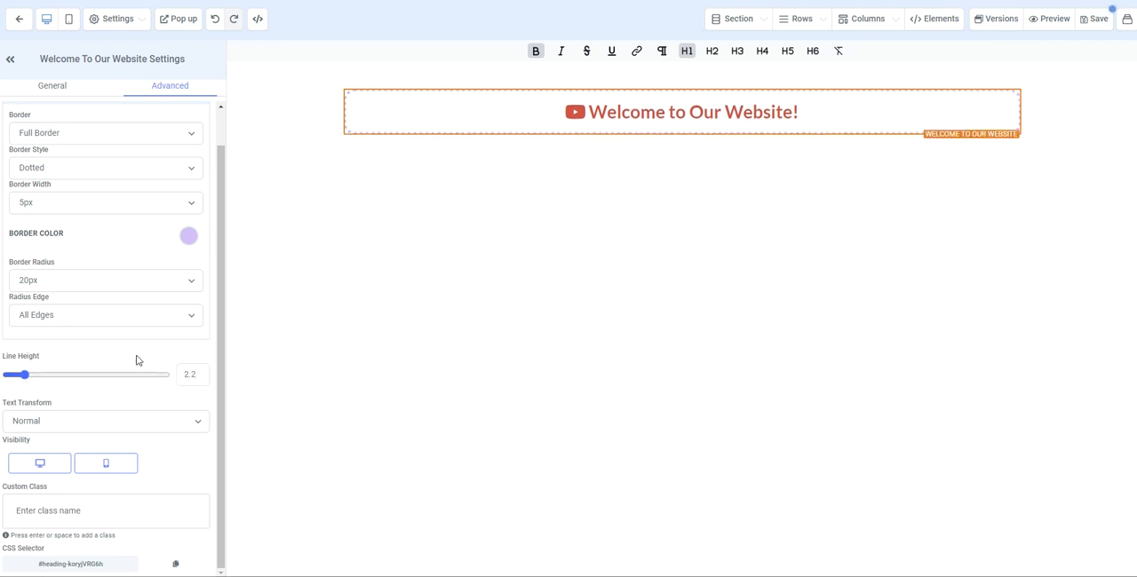
- Try the Uppercase and Lowercase text transforms on the headline, and settle on Capitalize
{"action": "left_click", "coordinate": [151, 423]}
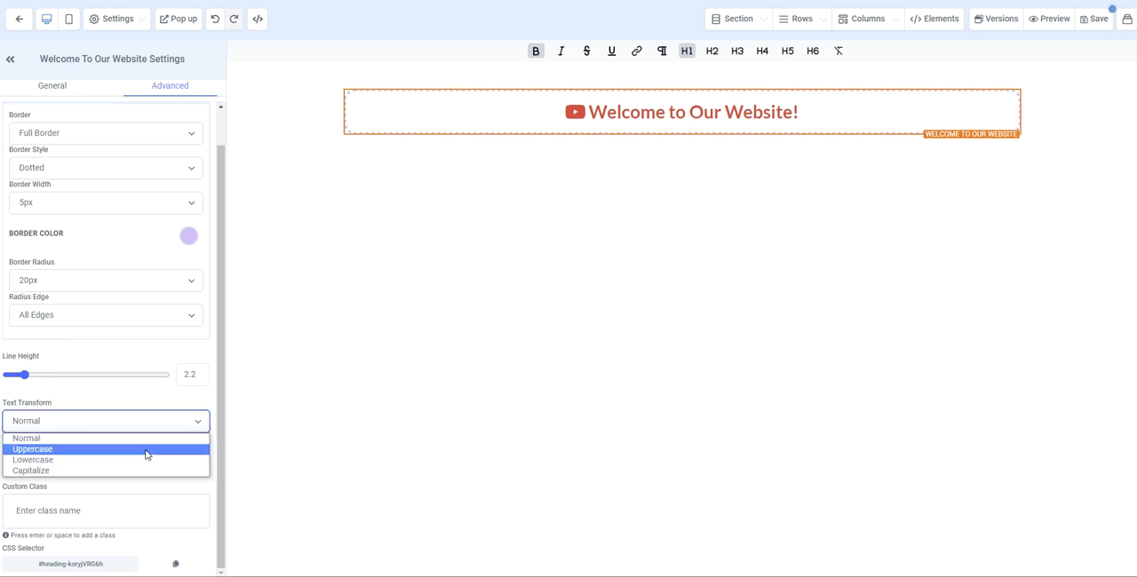
{"action": "left_click", "coordinate": [146, 451]}
{"action": "left_click", "coordinate": [145, 427]}
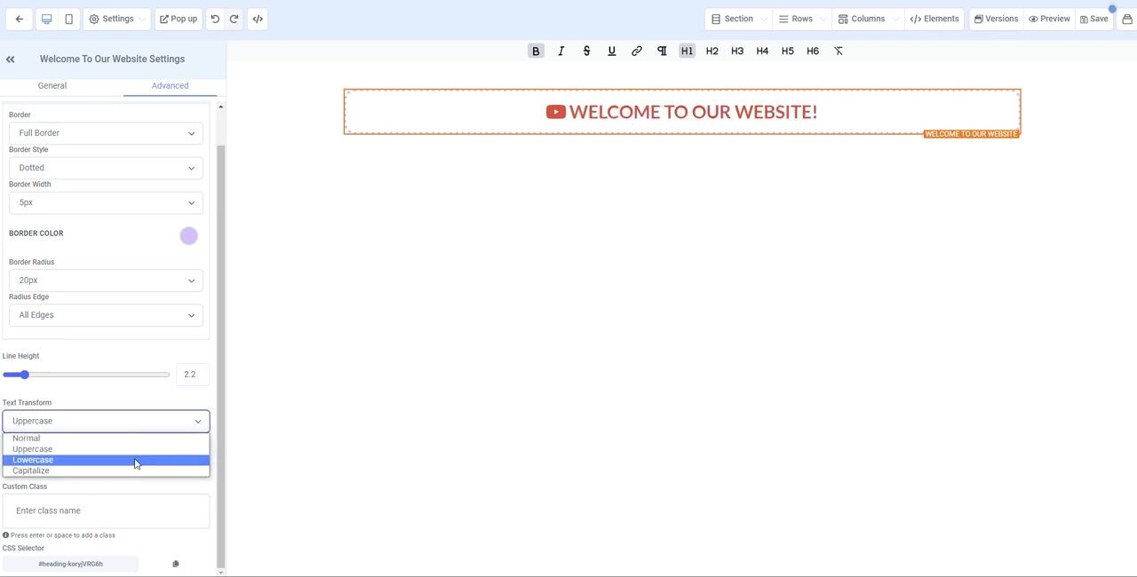
{"action": "left_click", "coordinate": [140, 459]}
{"action": "left_click", "coordinate": [139, 424]}
{"action": "left_click", "coordinate": [134, 467]}
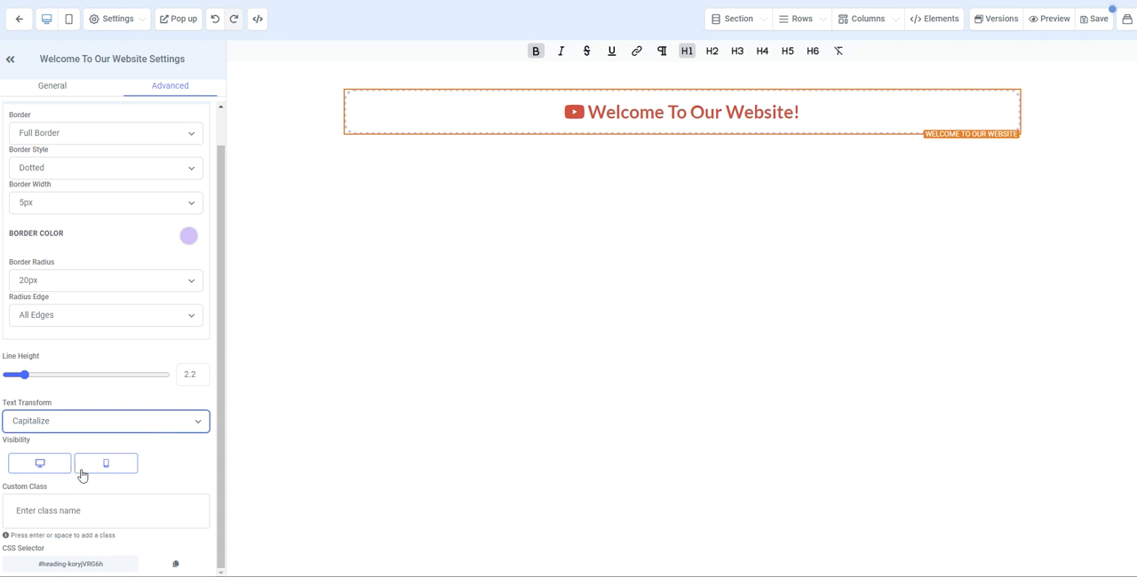
- Try hiding the headline on desktop and on mobile in the matching previews, restore both visibilities, and return to the desktop view
{"action": "left_click", "coordinate": [38, 469]}
{"action": "left_click", "coordinate": [38, 468]}
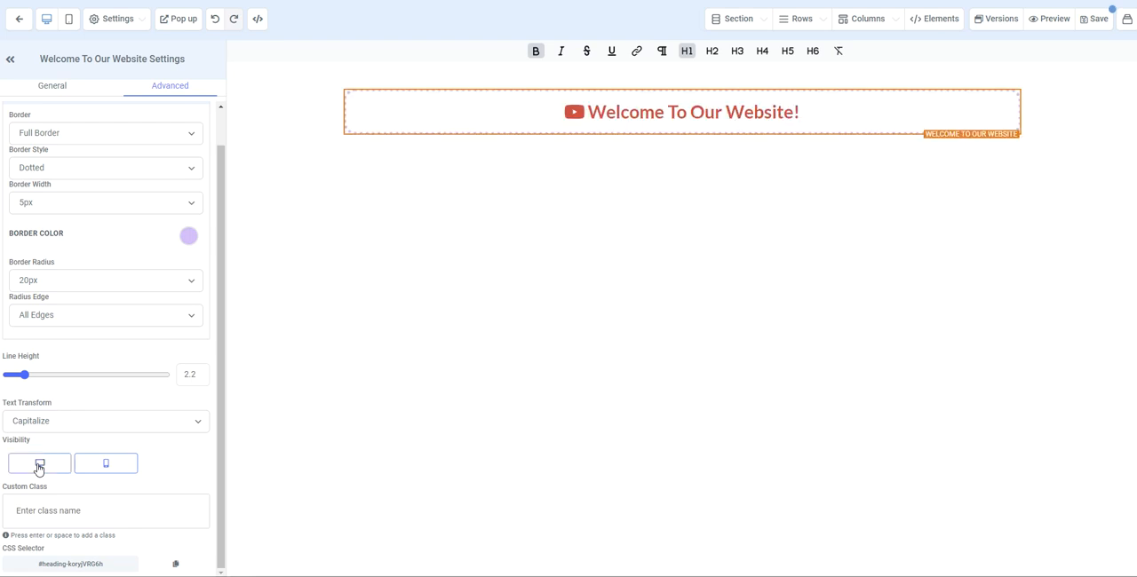
{"action": "left_click", "coordinate": [69, 19]}
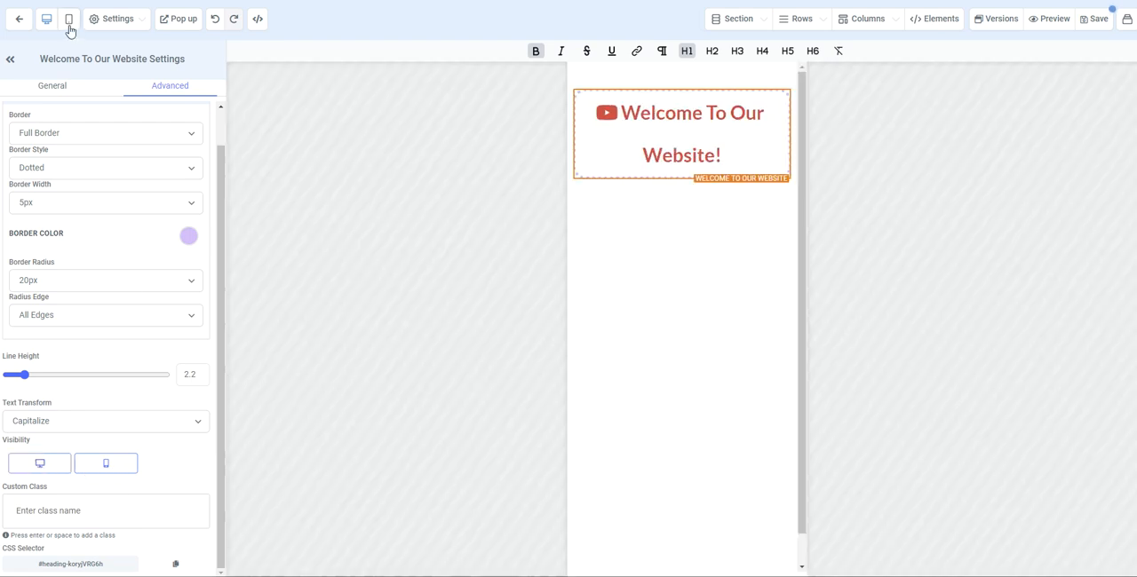
{"action": "left_click", "coordinate": [104, 471]}
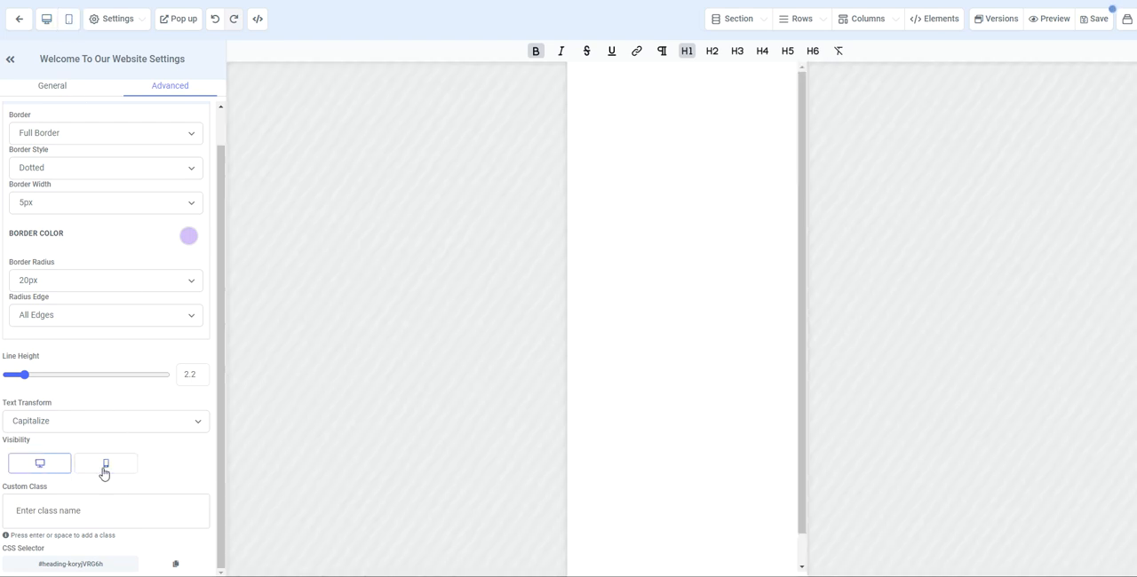
{"action": "left_click", "coordinate": [105, 469]}
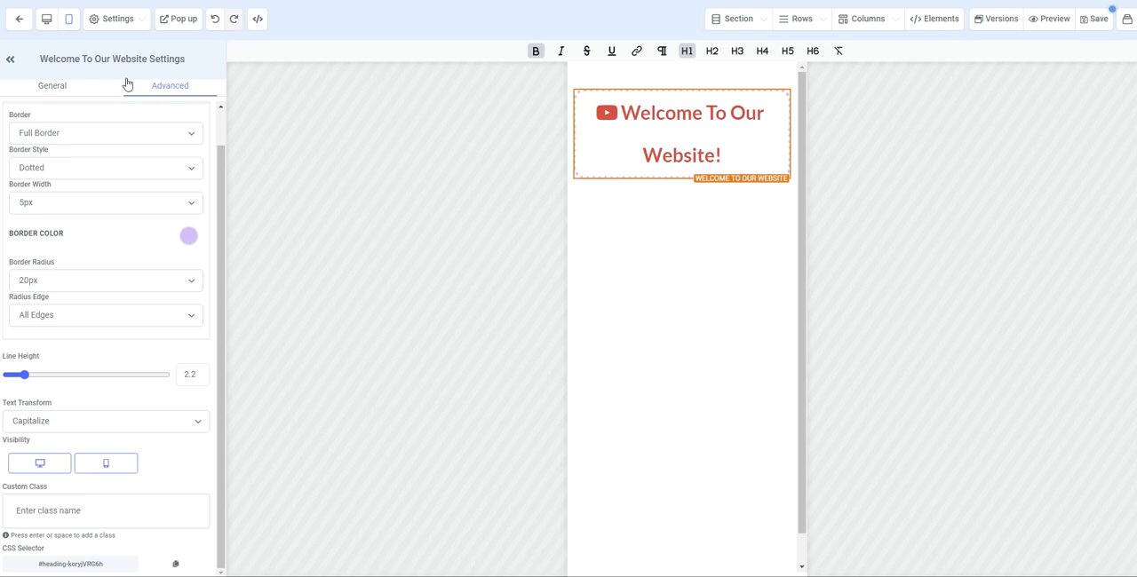
{"action": "left_click", "coordinate": [45, 17]}
{"action": "left_click", "coordinate": [28, 512]}
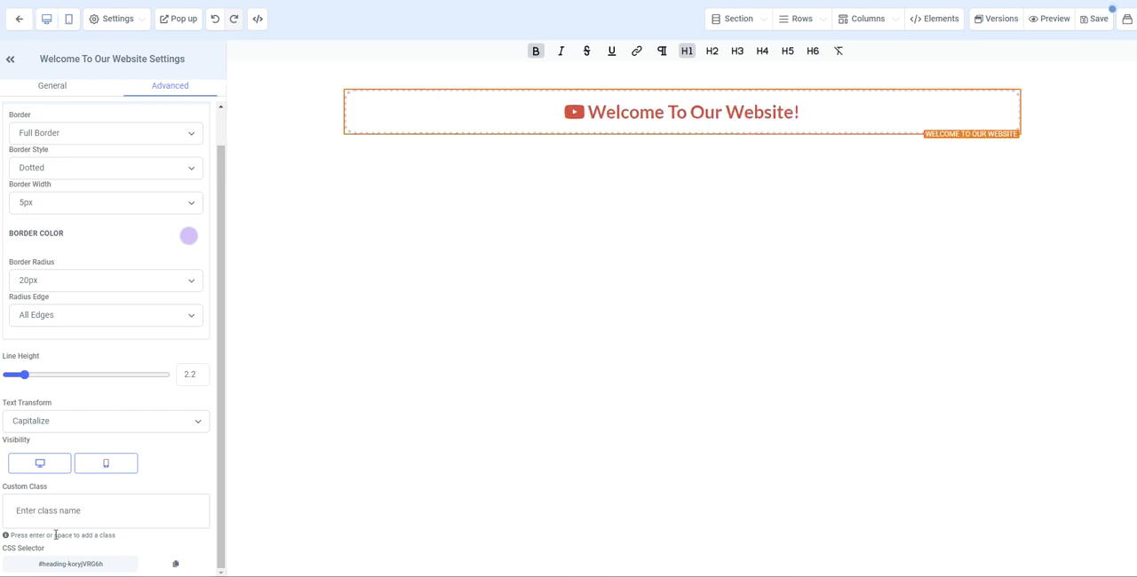